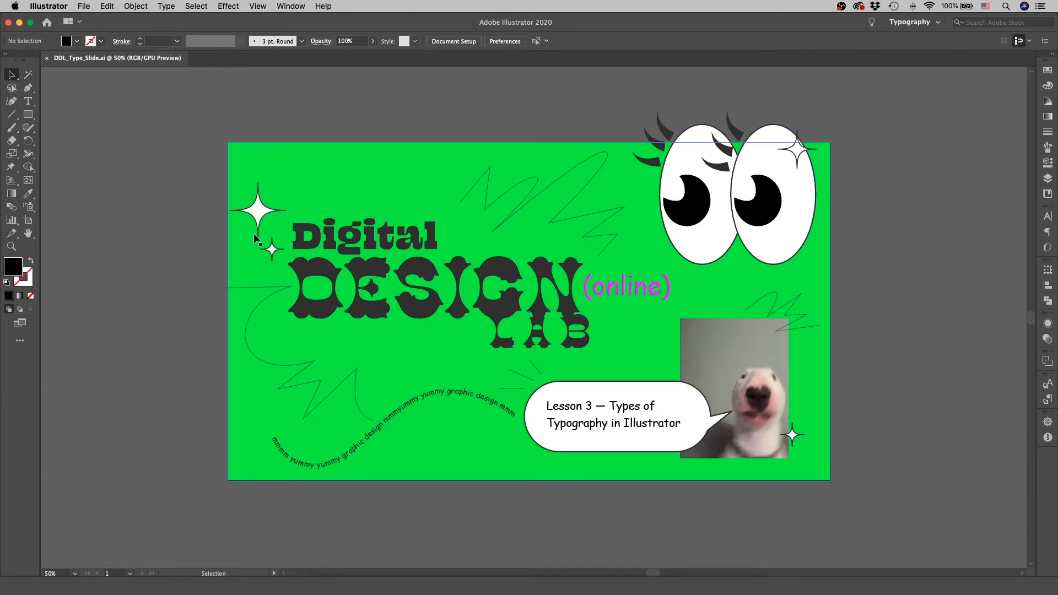
Create a new 6 × 8.5 in portrait document with 0.125 in bleed and CMYK colour.
{"action": "left_click", "coordinate": [84, 7]}
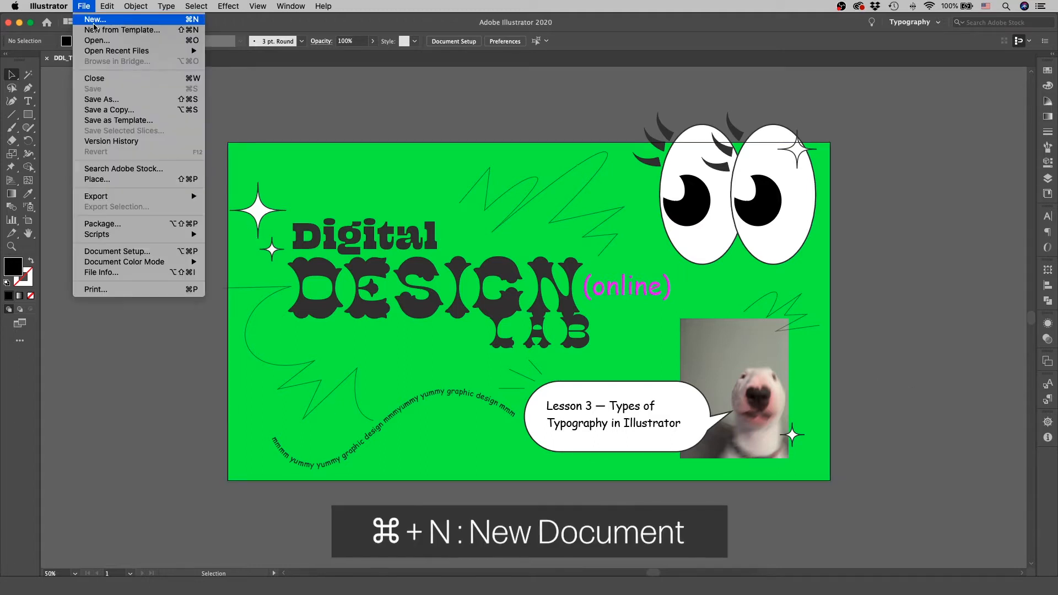
{"action": "left_click", "coordinate": [95, 22]}
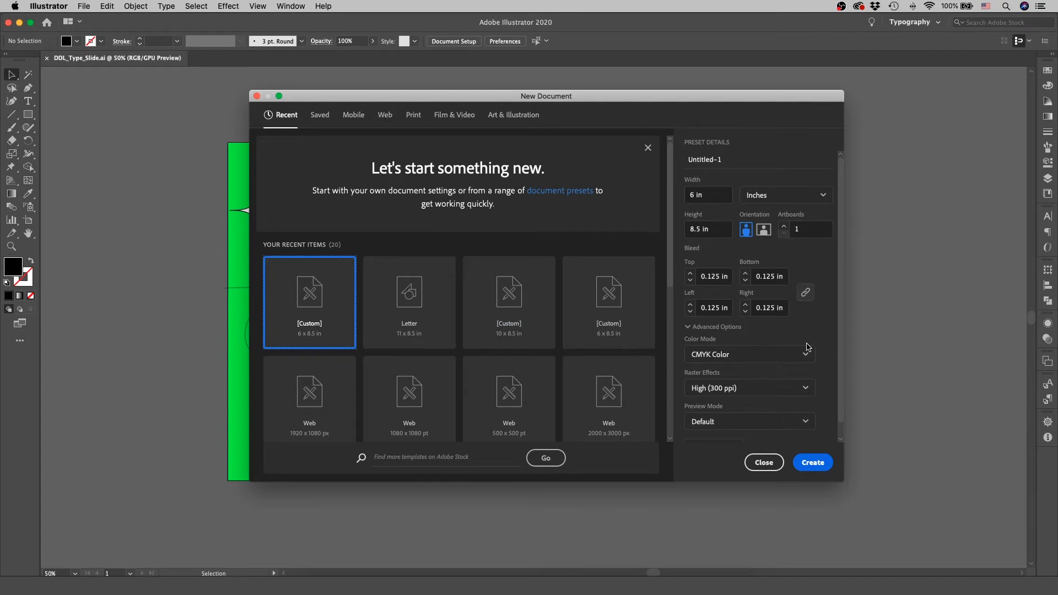
{"action": "left_click", "coordinate": [813, 462]}
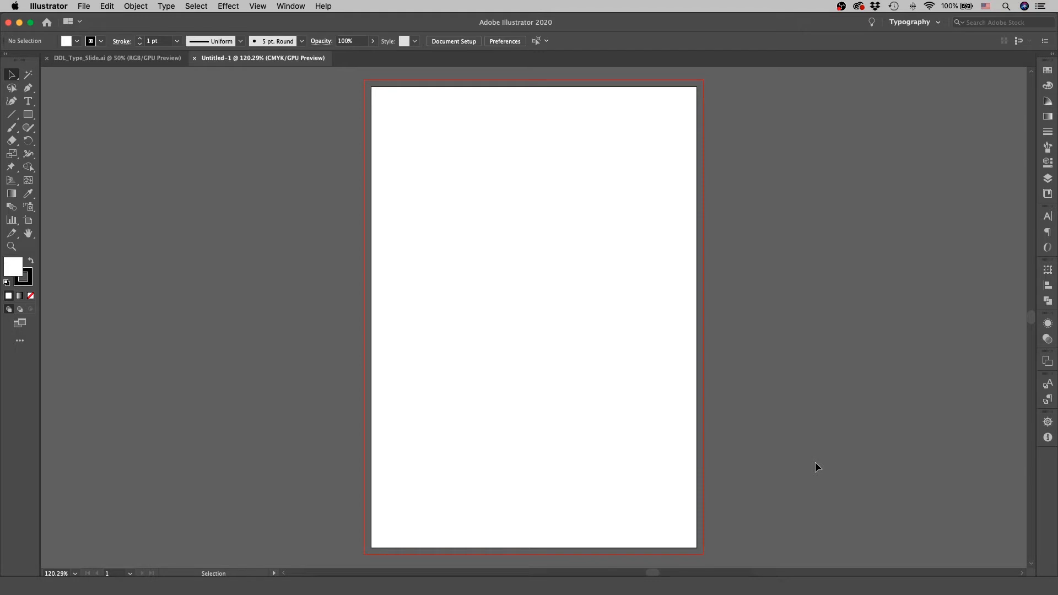
Show the rulers and place a horizontal guide about halfway down the page.
{"action": "key", "text": "super+r"}
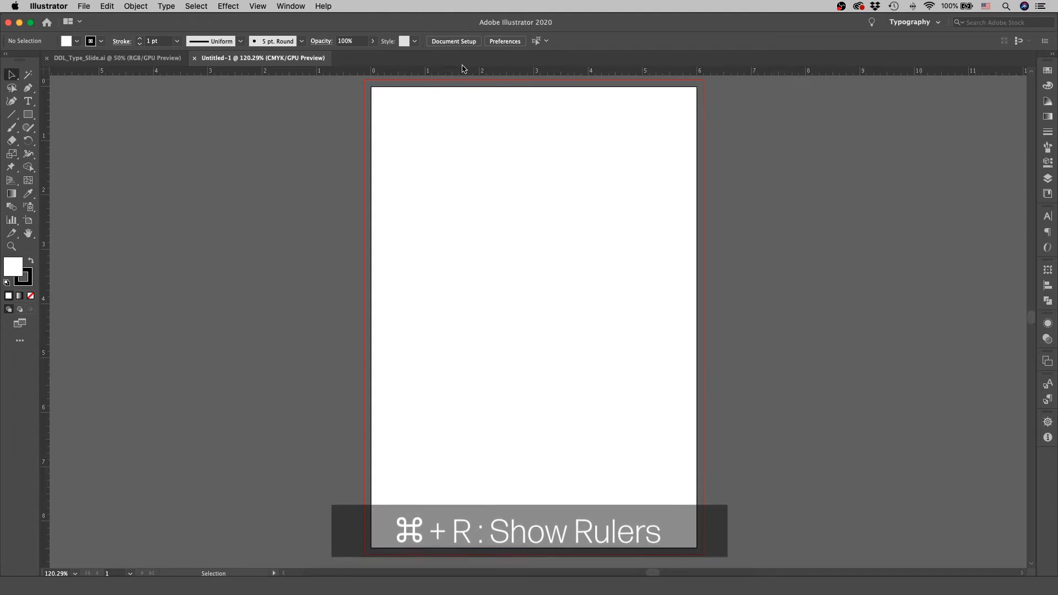
{"action": "left_click_drag", "start_coordinate": [462, 70], "coordinate": [503, 316]}
{"action": "scroll", "coordinate": [837, 368], "scroll_direction": "down", "scroll_amount": 1}
{"action": "scroll", "coordinate": [838, 369], "scroll_direction": "up", "scroll_amount": 2}
{"action": "scroll", "coordinate": [837, 368], "scroll_direction": "down", "scroll_amount": 1}
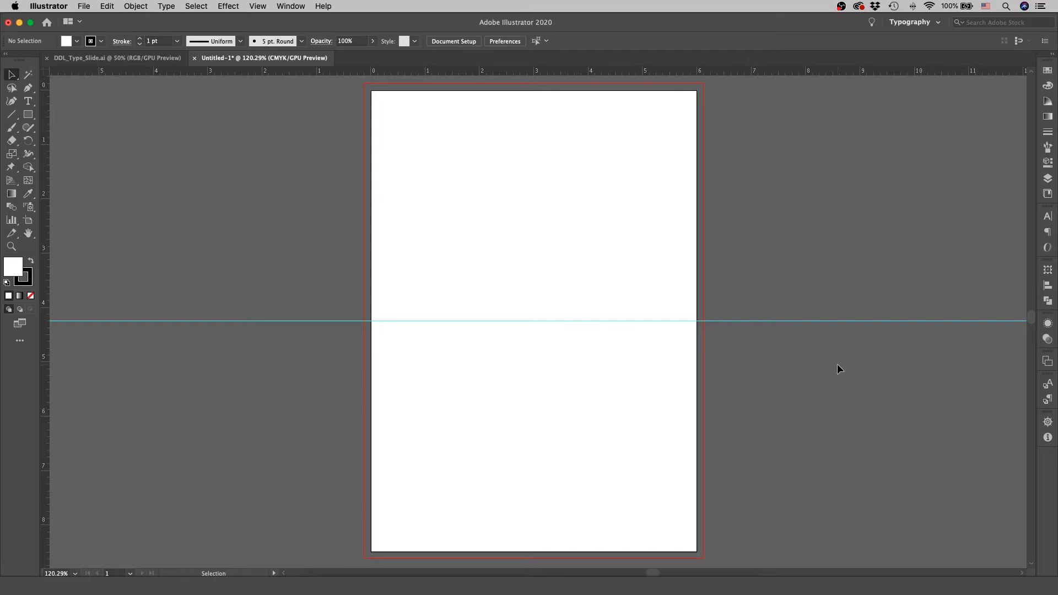
Add a line of point text reading "Hello! How are you?" near the top of the page.
{"action": "left_click", "coordinate": [28, 103]}
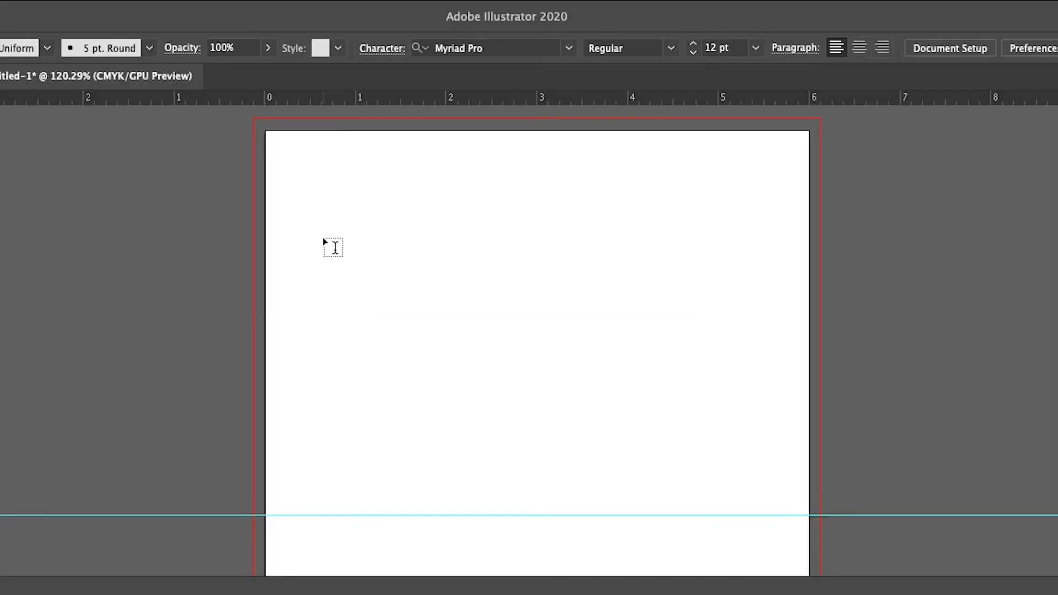
{"action": "left_click", "coordinate": [406, 157]}
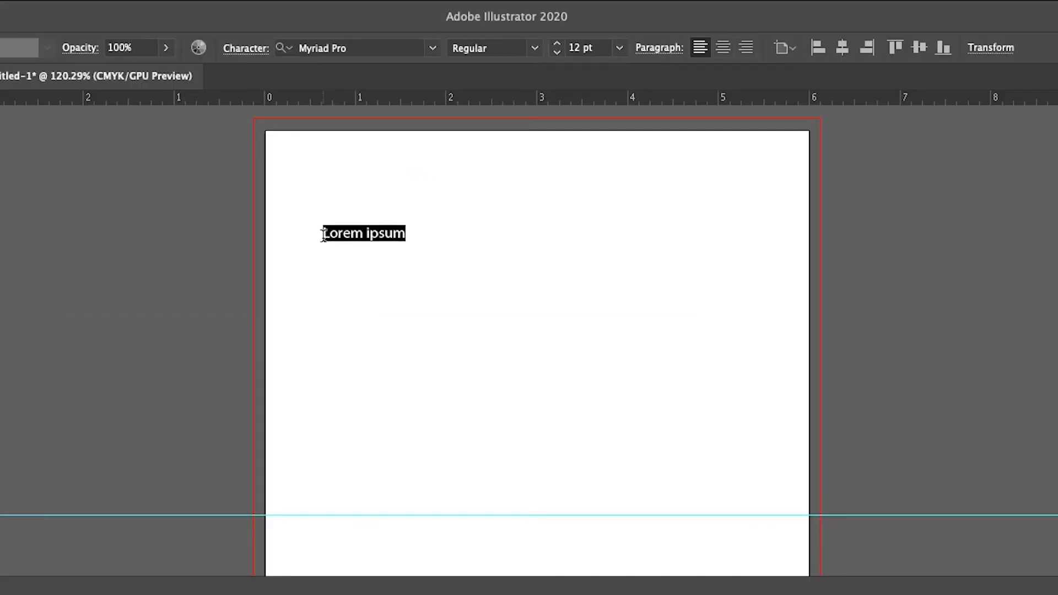
{"action": "left_click_drag", "start_coordinate": [324, 235], "coordinate": [327, 227]}
{"action": "type", "text": "Hell"}
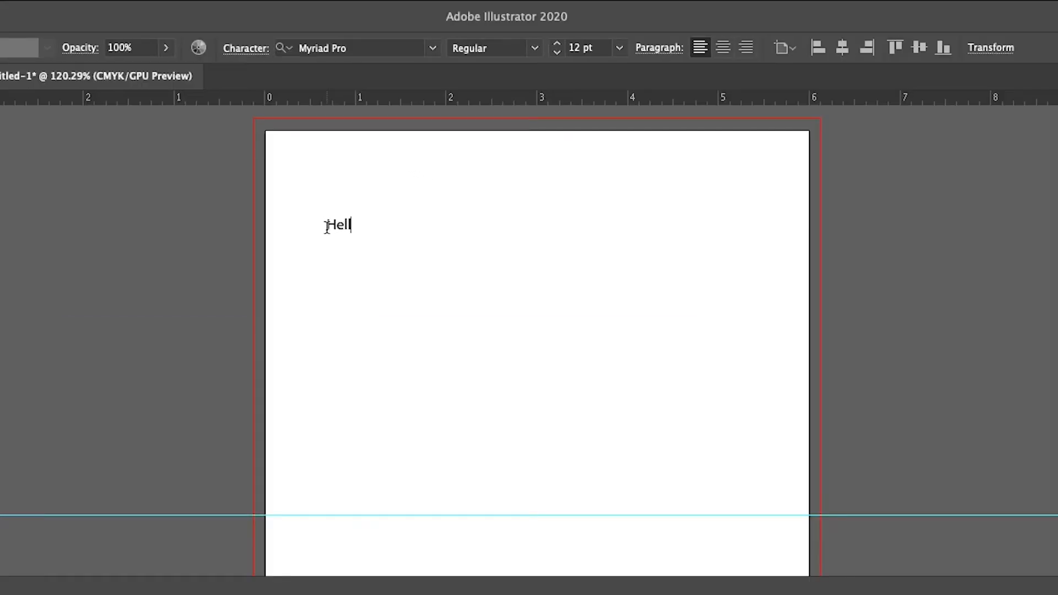
{"action": "type", "text": "o! How are you?"}
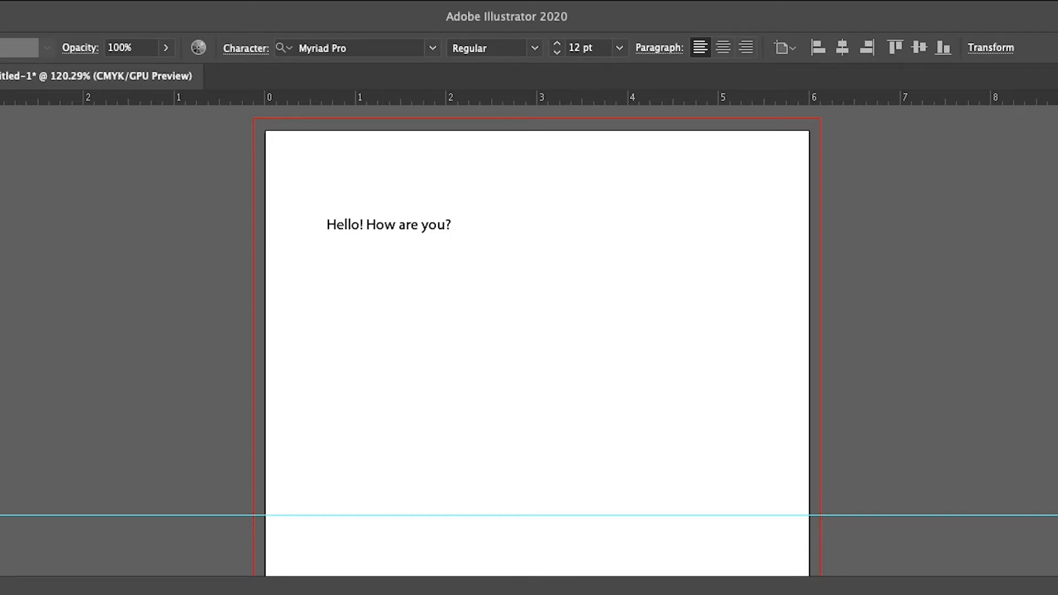
{"action": "key", "text": "Escape"}
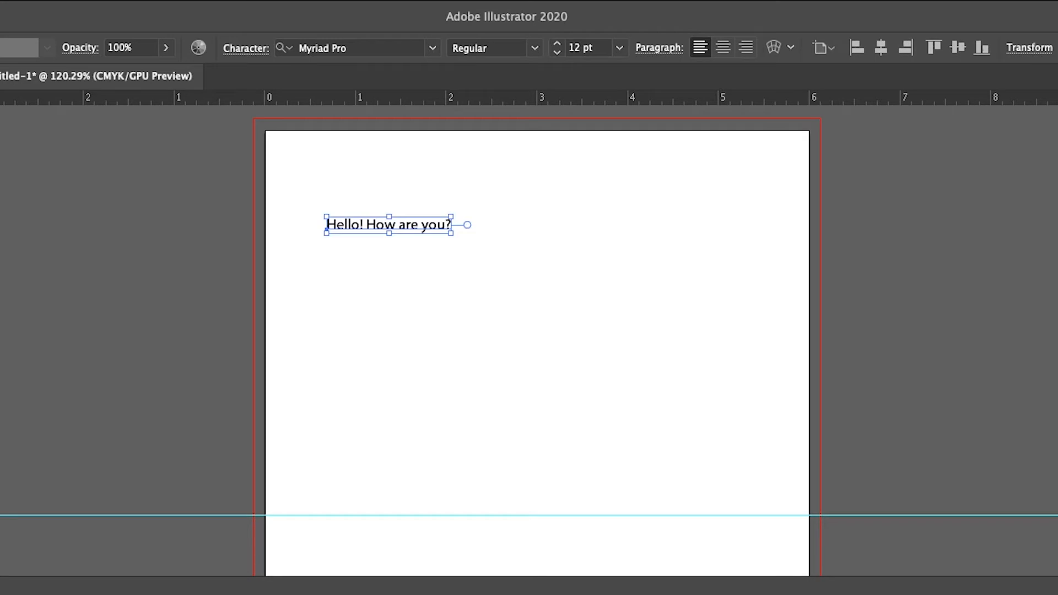
{"action": "left_click", "coordinate": [603, 287]}
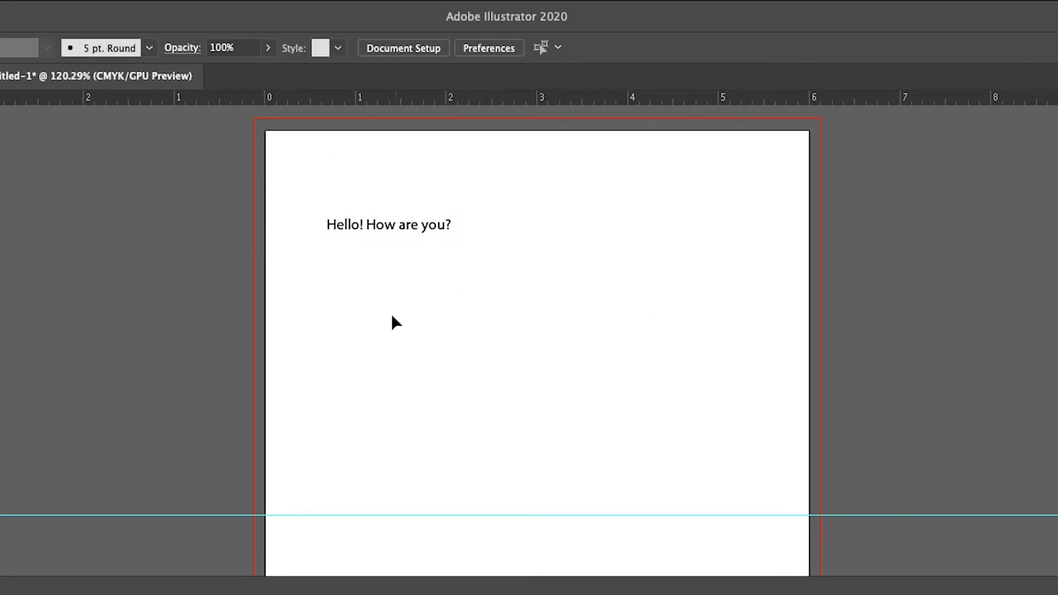
Draw a text box below the greeting reading "Hello everyone, I hope you are all doing well. I am currently recording a video demo on typography.".
{"action": "key", "text": "t"}
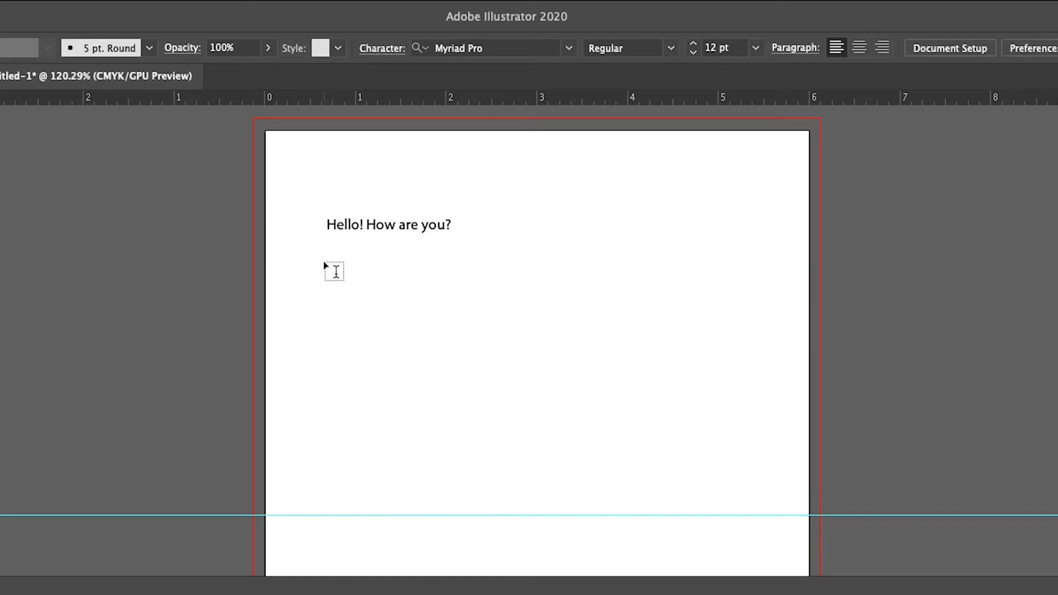
{"action": "left_click_drag", "start_coordinate": [326, 266], "coordinate": [530, 475]}
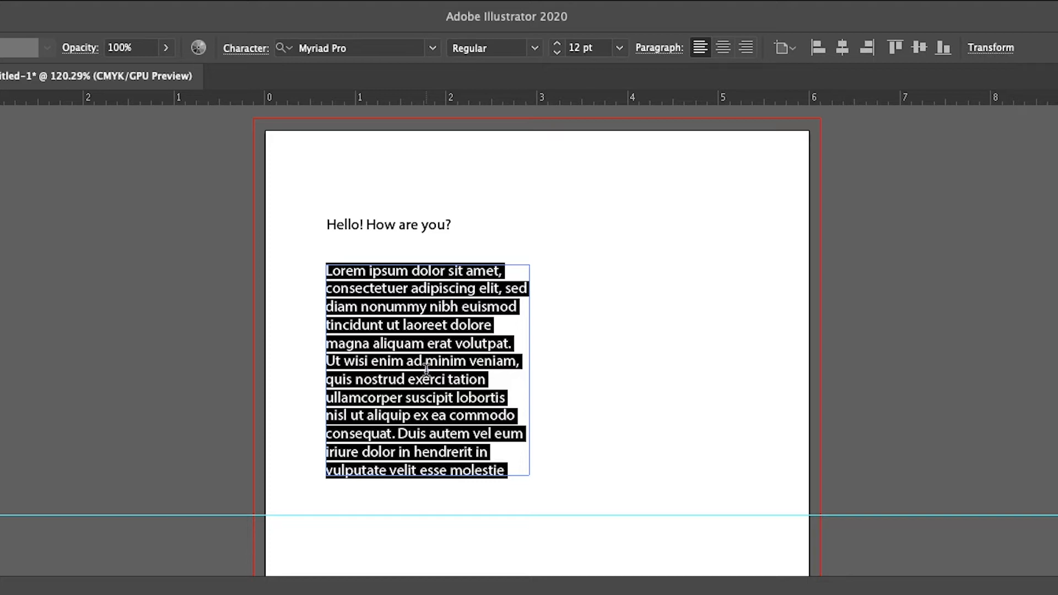
{"action": "type", "text": "Hello everyone, I hope you are all doing well"}
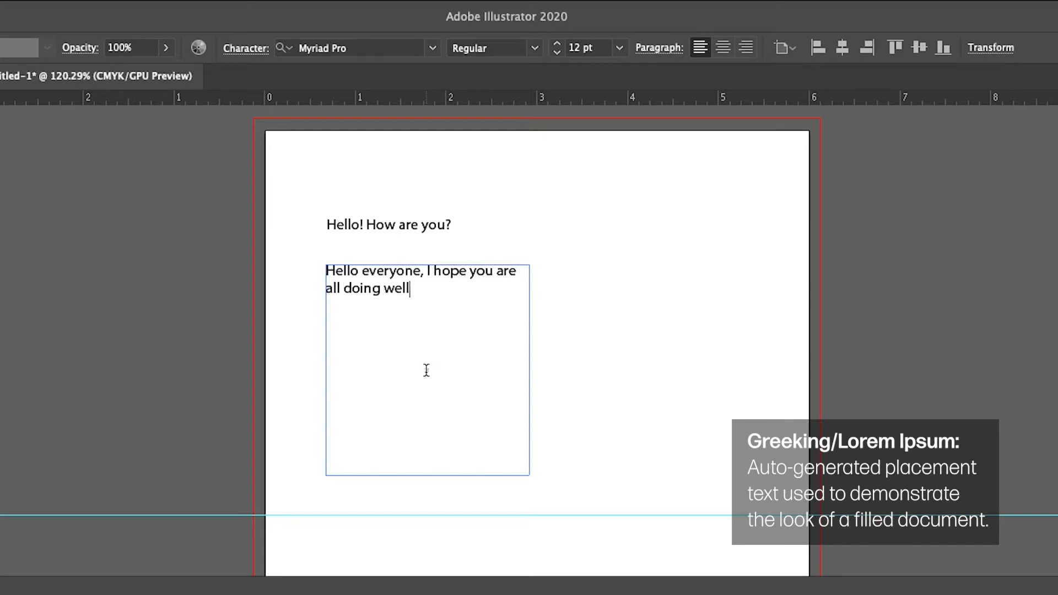
{"action": "type", "text": ". I am "}
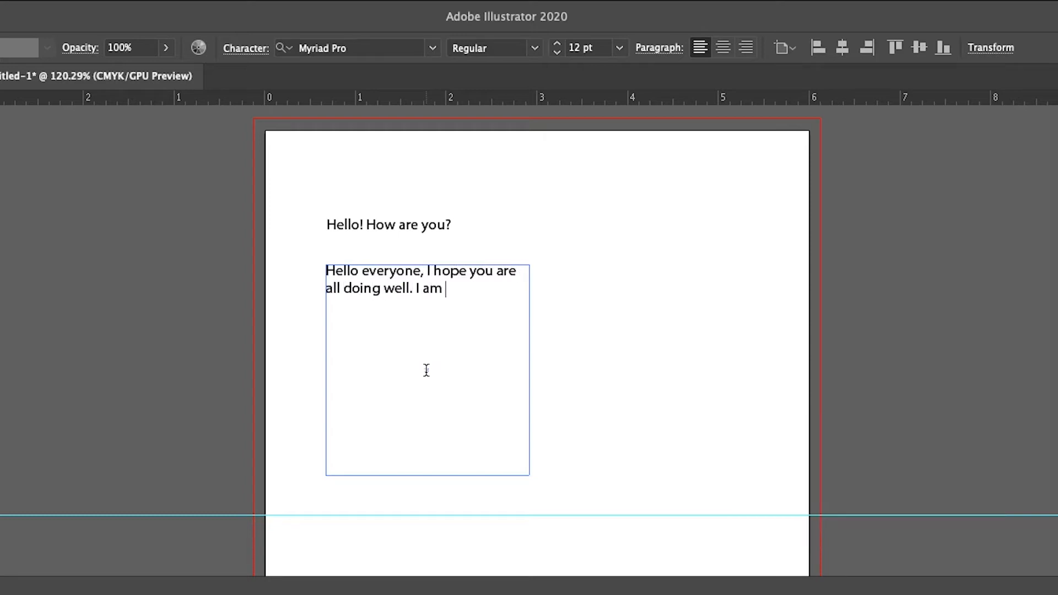
{"action": "type", "text": "currently recording a vide"}
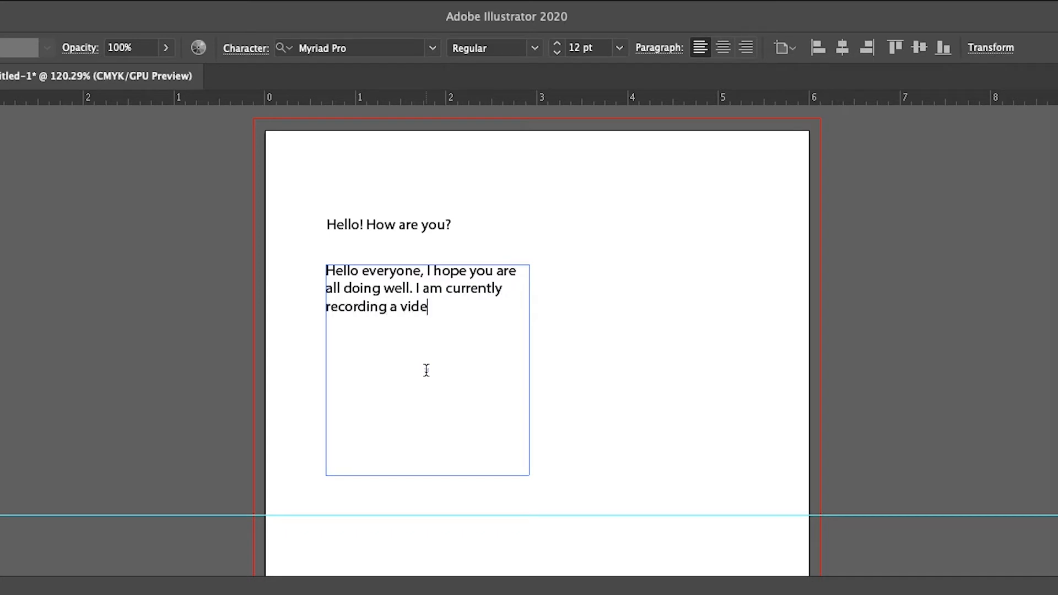
{"action": "type", "text": "o demo on typ"}
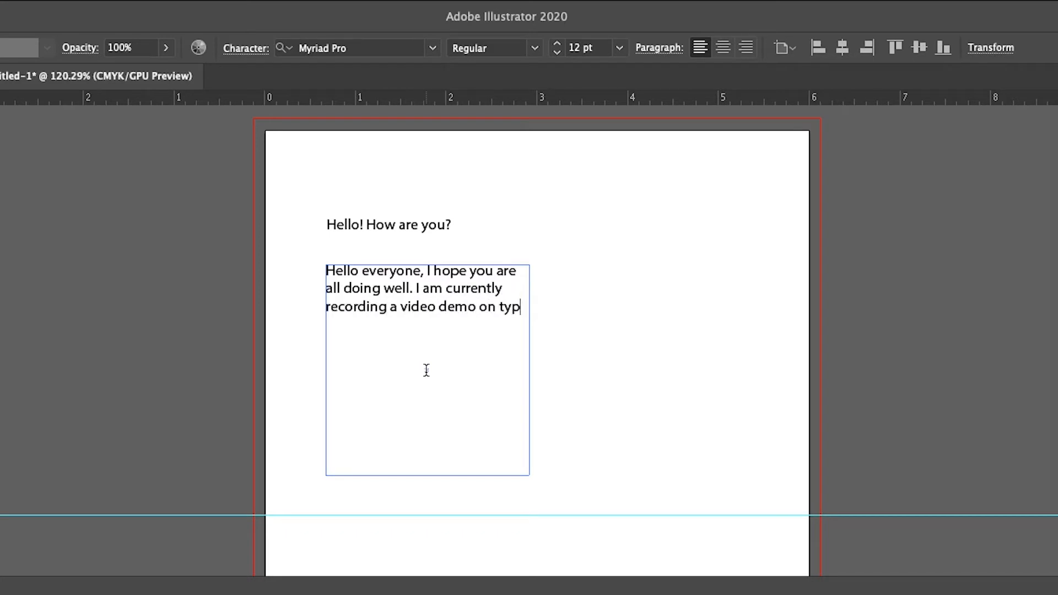
{"action": "type", "text": "ography."}
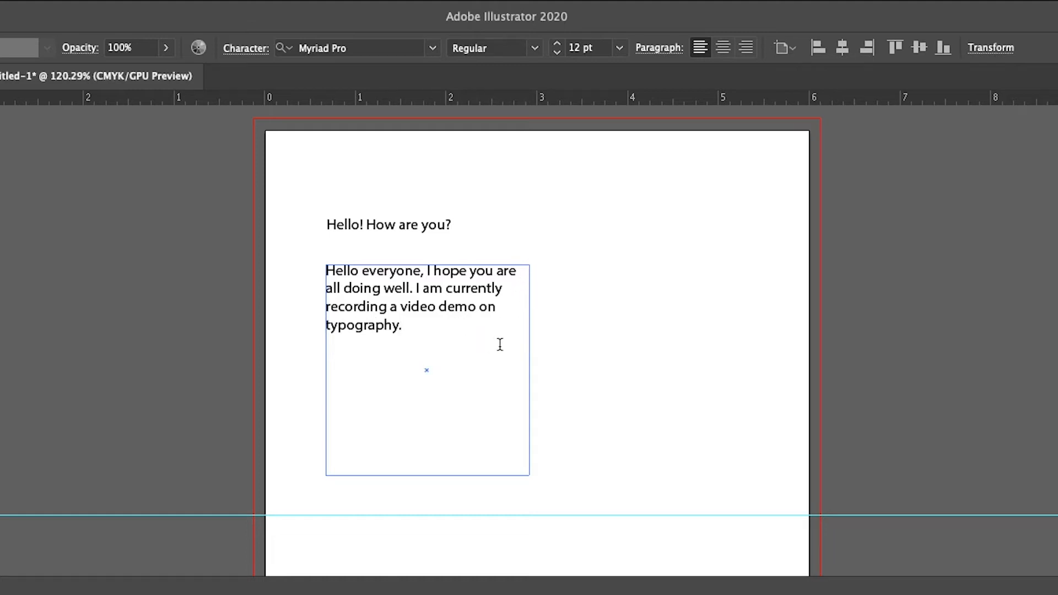
Append "How is everyone doing today?" to the end of the greeting line and finish editing the text.
{"action": "left_click", "coordinate": [450, 224]}
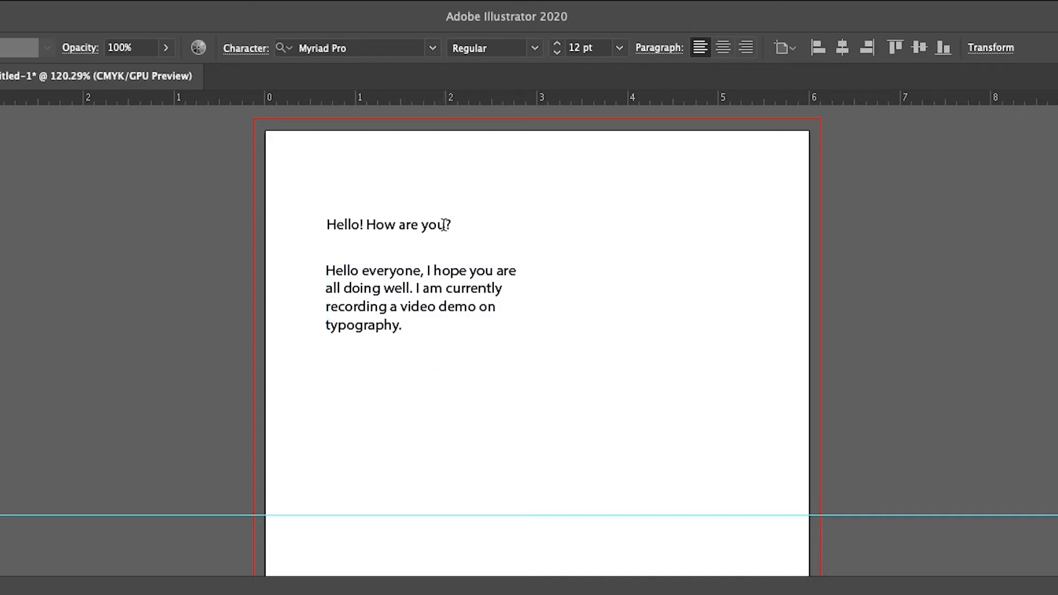
{"action": "type", "text": "How is everyone do"}
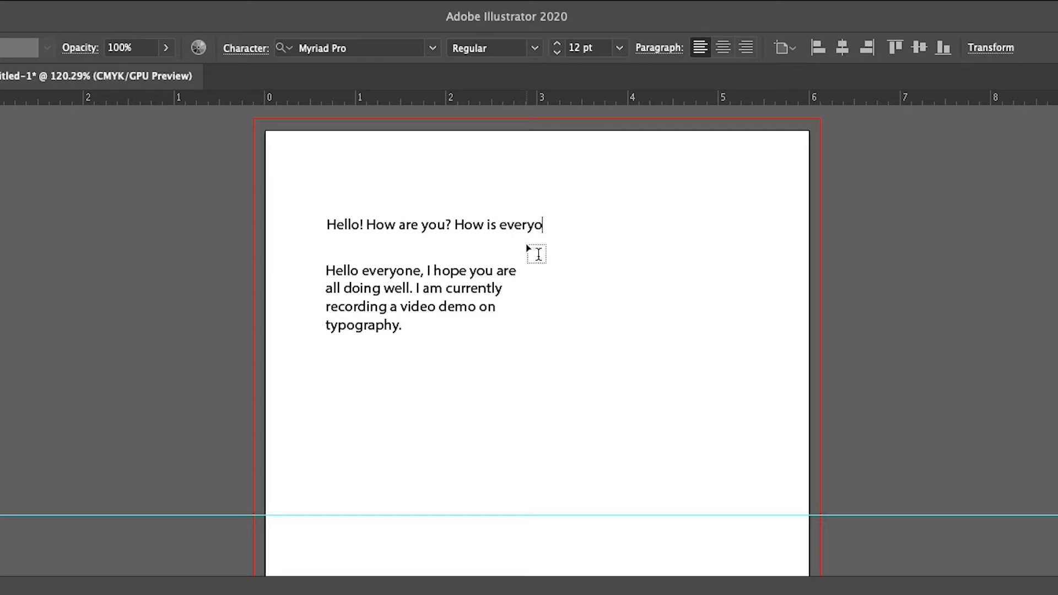
{"action": "type", "text": "ing today?"}
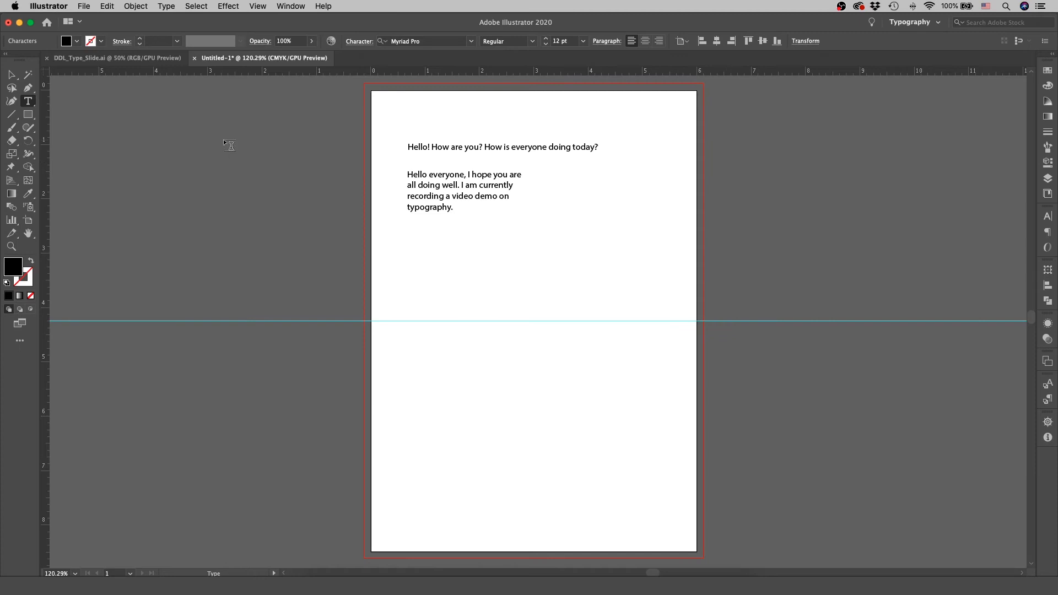
{"action": "left_click", "coordinate": [11, 74]}
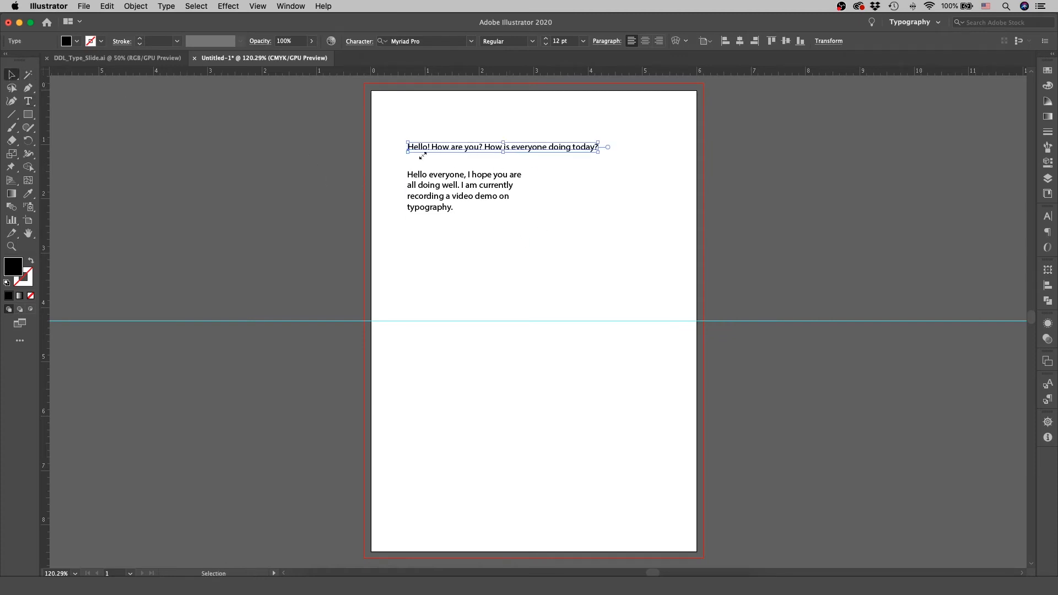
Browse the installed fonts and set the greeting line's font to Helvetica.
{"action": "scroll", "coordinate": [554, 184], "scroll_direction": "right", "scroll_amount": 10}
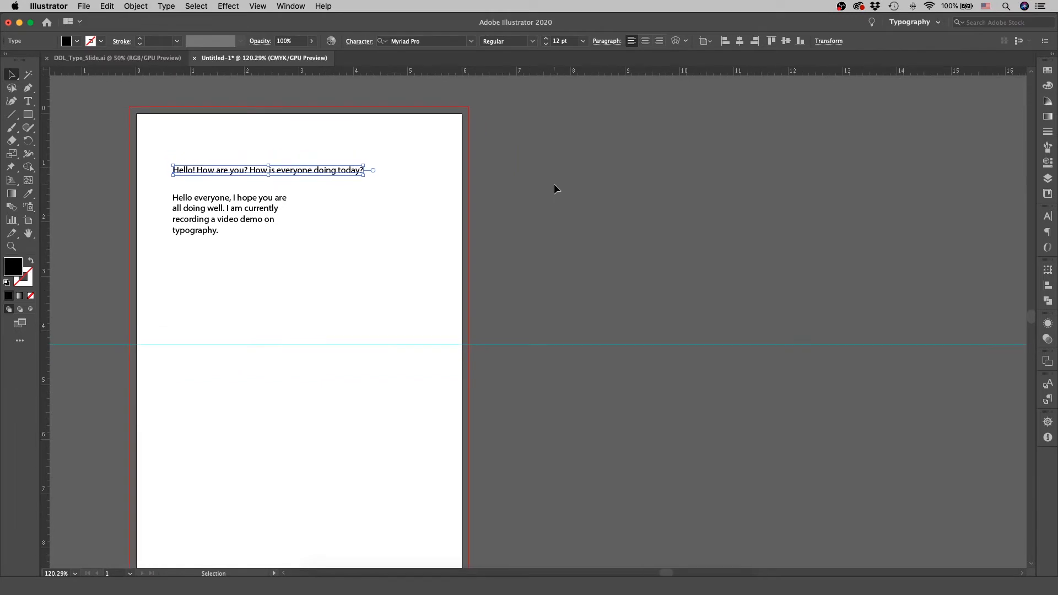
{"action": "scroll", "coordinate": [554, 183], "scroll_direction": "right", "scroll_amount": 3}
{"action": "scroll", "coordinate": [554, 183], "scroll_direction": "left", "scroll_amount": 2}
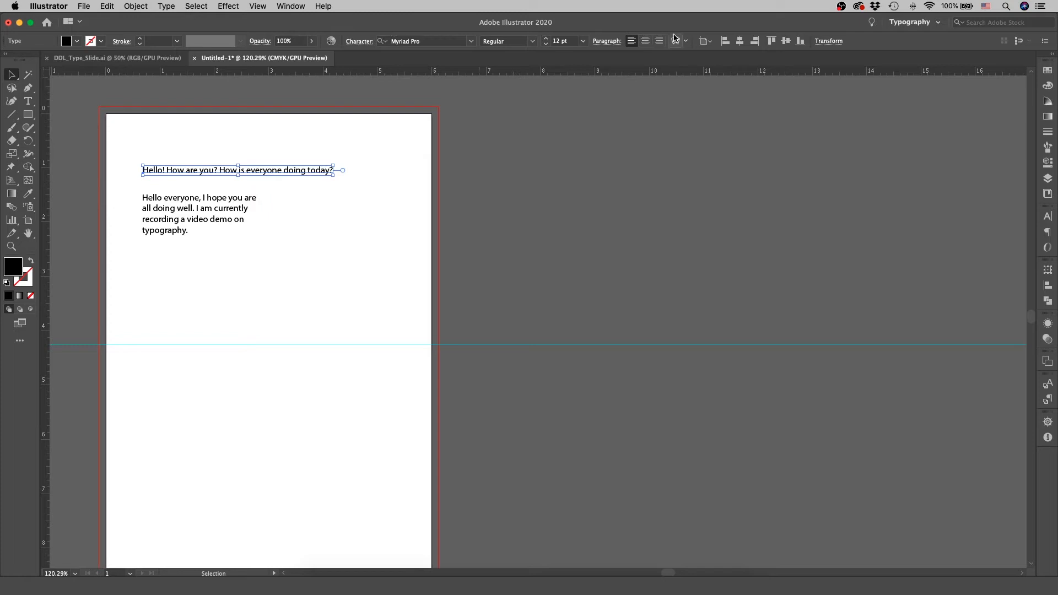
{"action": "left_click", "coordinate": [471, 43]}
{"action": "scroll", "coordinate": [490, 248], "scroll_direction": "down", "scroll_amount": 20}
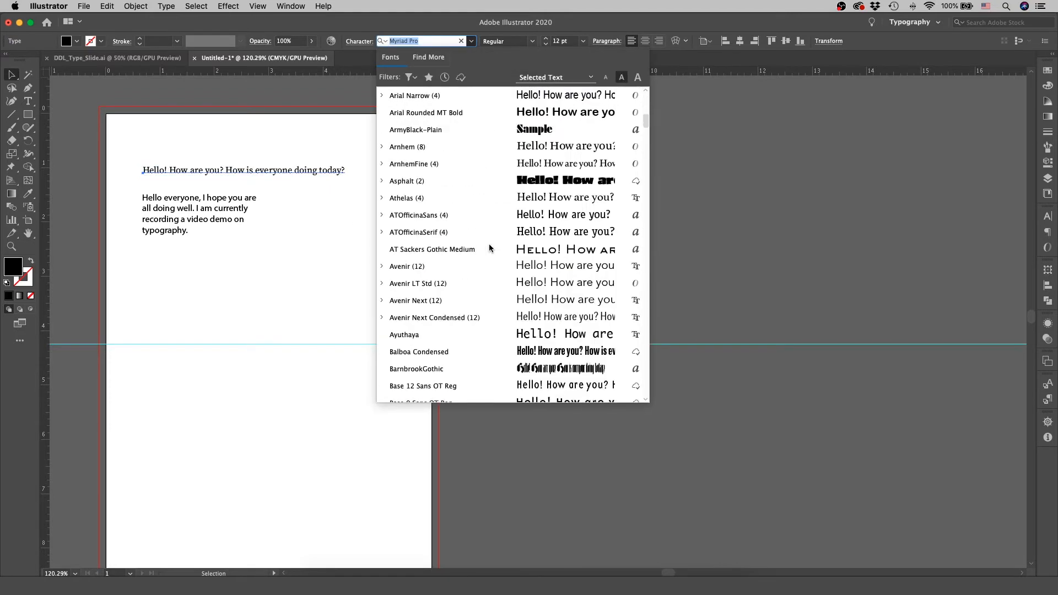
{"action": "scroll", "coordinate": [489, 248], "scroll_direction": "down", "scroll_amount": 20}
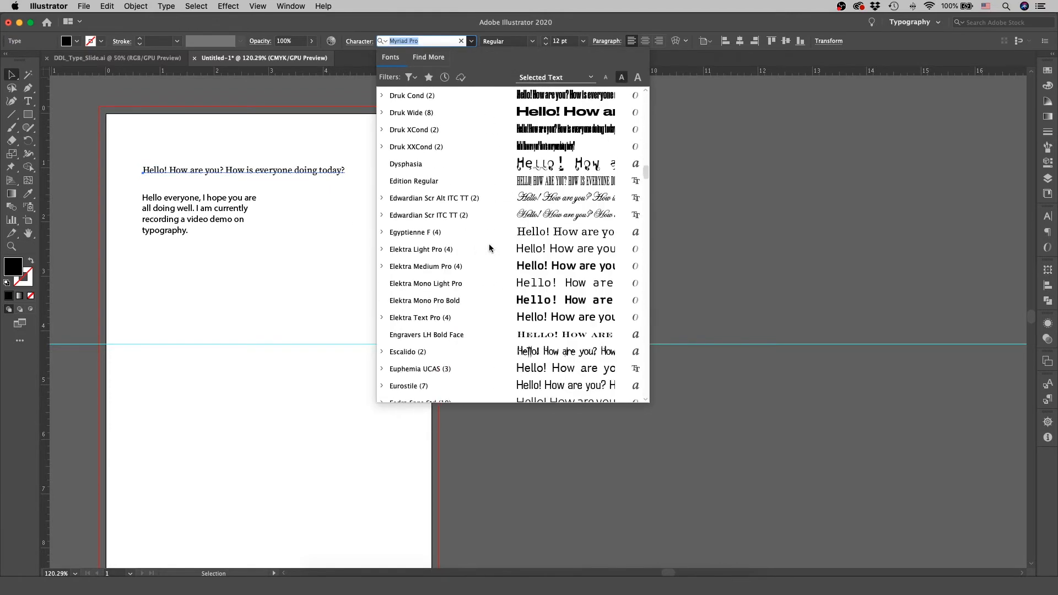
{"action": "scroll", "coordinate": [490, 248], "scroll_direction": "down", "scroll_amount": 10}
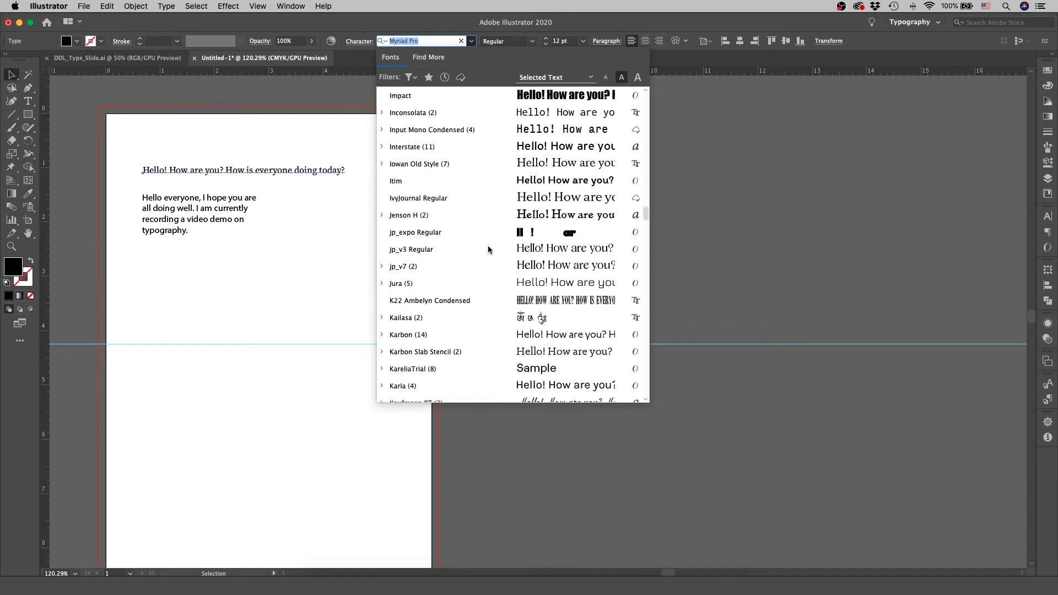
{"action": "scroll", "coordinate": [490, 248], "scroll_direction": "up", "scroll_amount": 5}
{"action": "scroll", "coordinate": [522, 244], "scroll_direction": "down", "scroll_amount": 15}
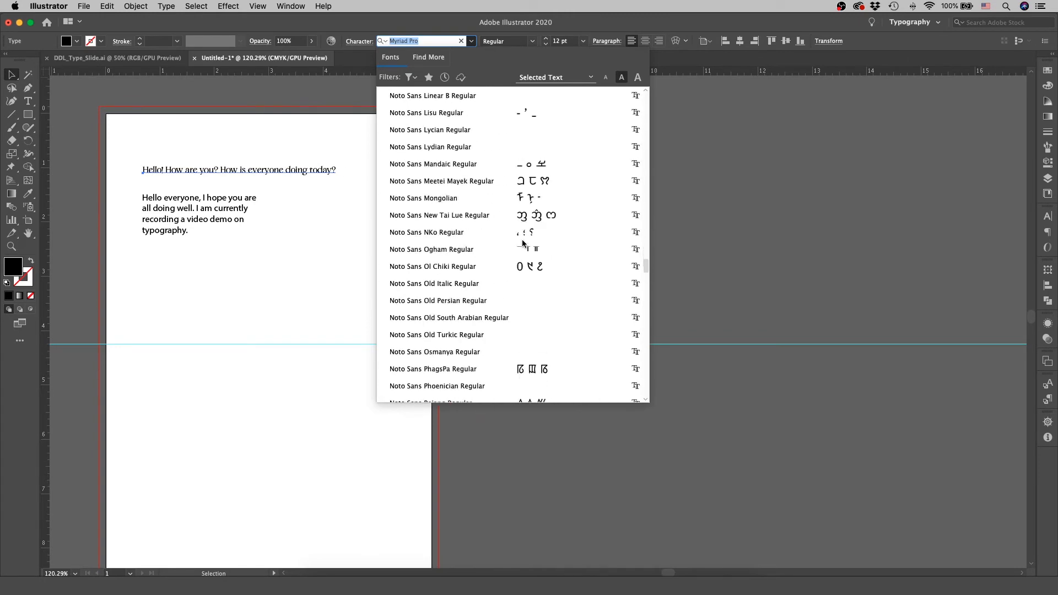
{"action": "scroll", "coordinate": [523, 244], "scroll_direction": "up", "scroll_amount": 15}
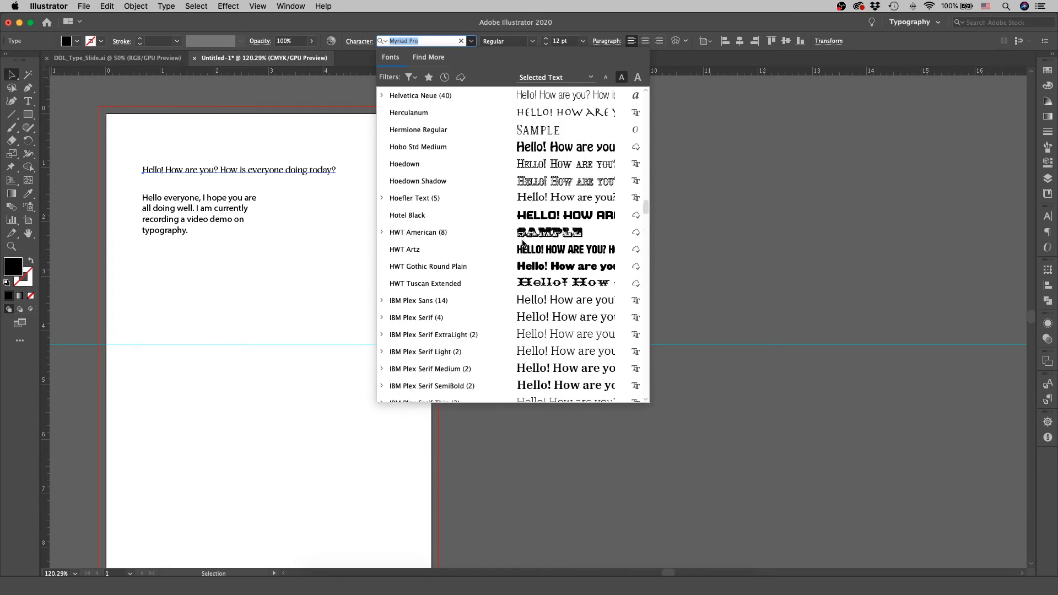
{"action": "scroll", "coordinate": [522, 244], "scroll_direction": "down", "scroll_amount": 4}
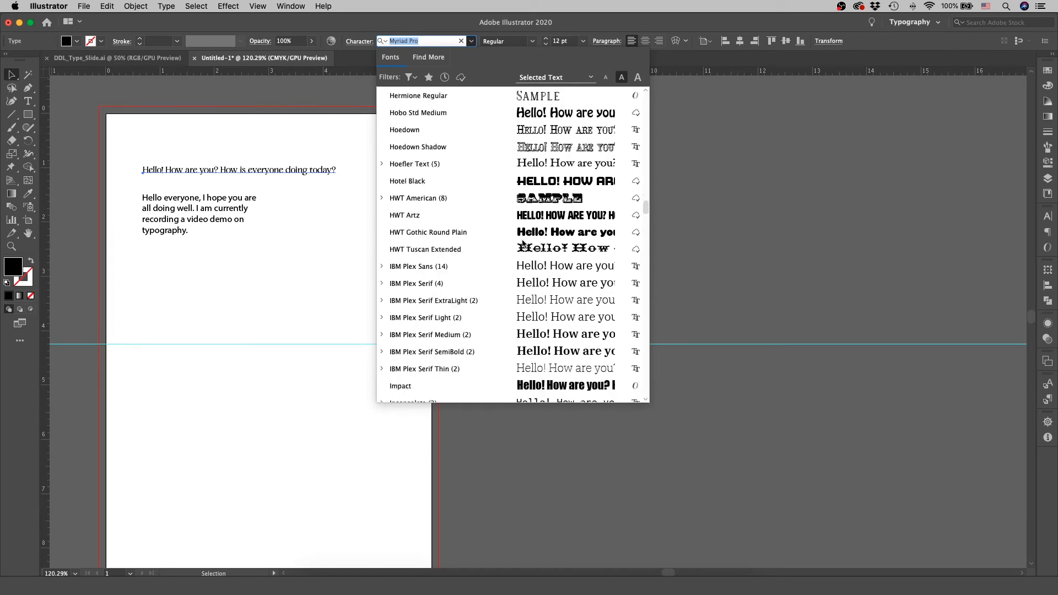
{"action": "scroll", "coordinate": [520, 253], "scroll_direction": "up", "scroll_amount": 1}
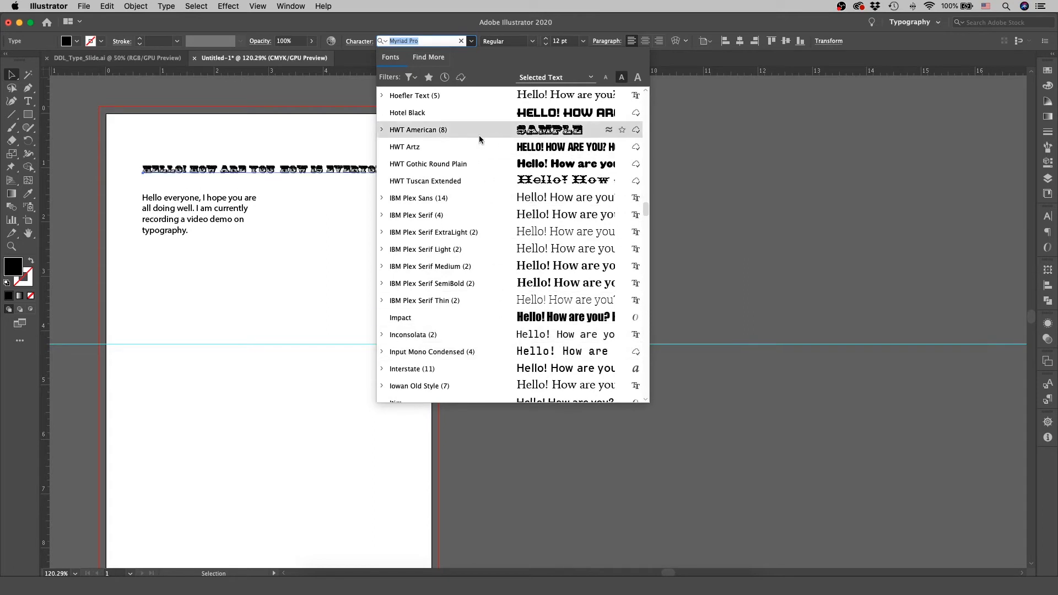
{"action": "scroll", "coordinate": [487, 292], "scroll_direction": "up", "scroll_amount": 5}
{"action": "scroll", "coordinate": [487, 295], "scroll_direction": "up", "scroll_amount": 3}
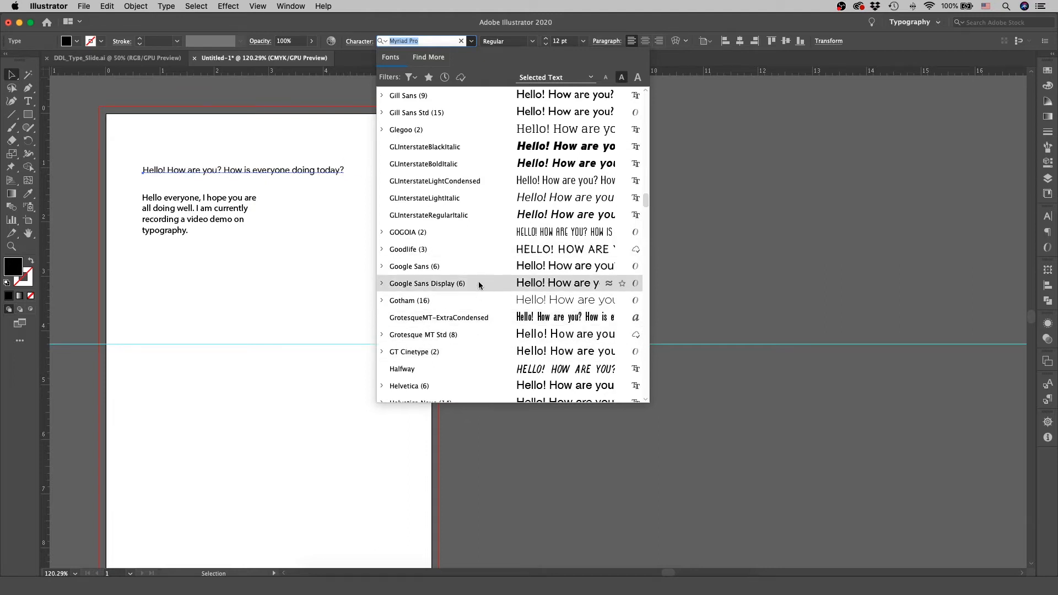
{"action": "left_click", "coordinate": [471, 386]}
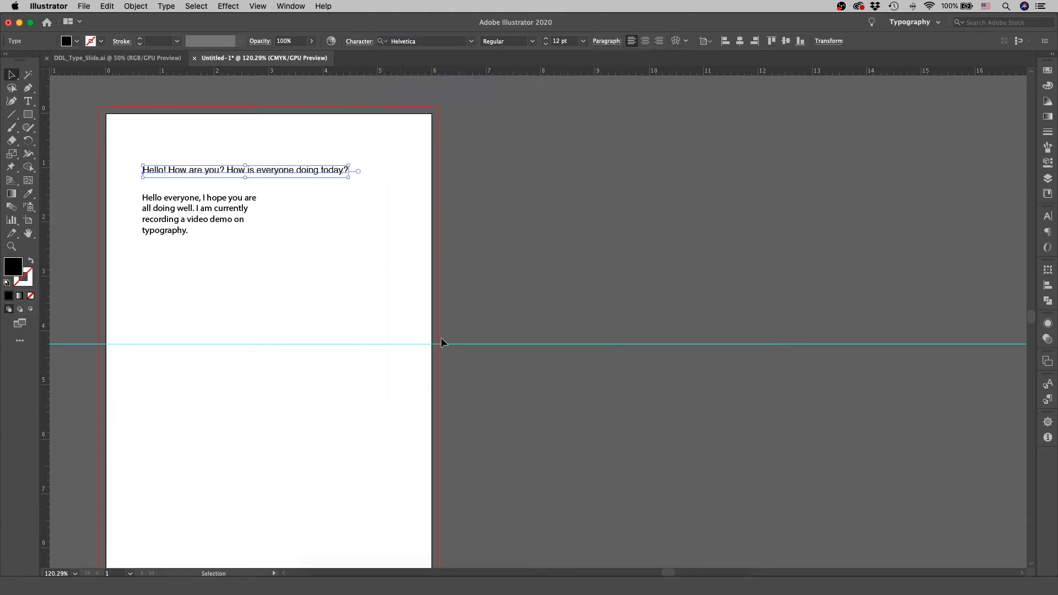
Zoom in on the greeting line and the paragraph below it, keeping the greeting line selected.
{"action": "scroll", "coordinate": [400, 280], "scroll_direction": "left", "scroll_amount": 6}
{"action": "scroll", "coordinate": [400, 280], "scroll_direction": "up", "scroll_amount": 3}
{"action": "key", "text": "z"}
{"action": "left_click_drag", "start_coordinate": [370, 242], "coordinate": [530, 243]}
{"action": "scroll", "coordinate": [529, 243], "scroll_direction": "right", "scroll_amount": 4}
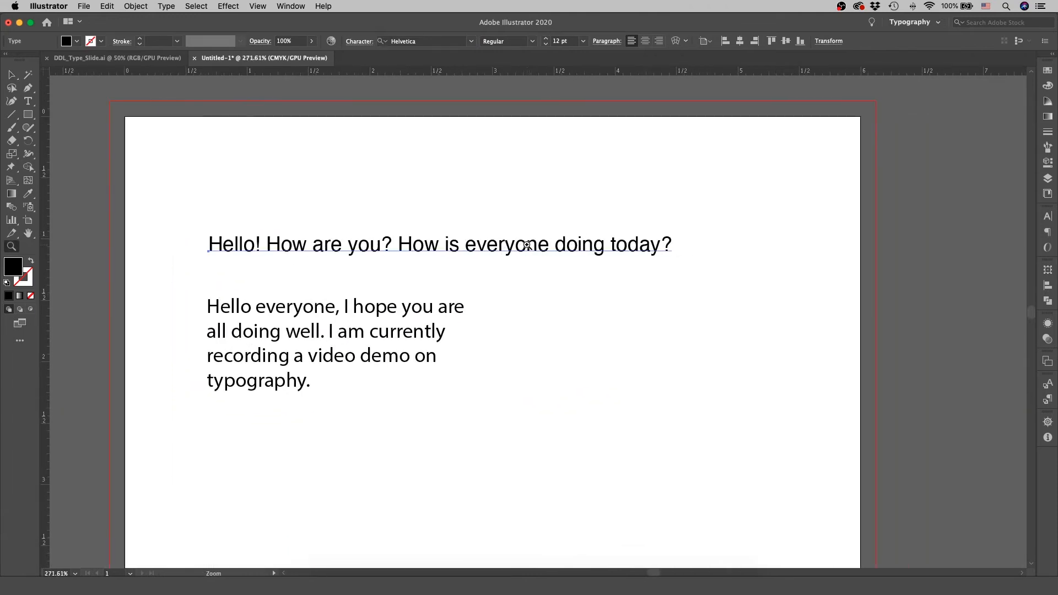
{"action": "key", "text": "v"}
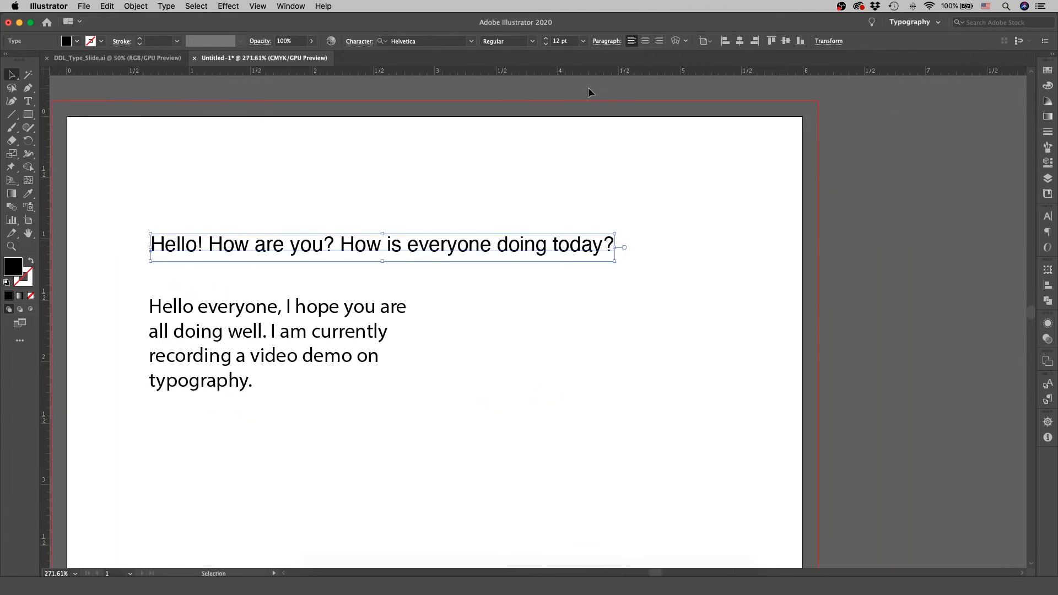
Set the greeting line's font style to Bold and its size to 63 pt.
{"action": "left_click", "coordinate": [532, 42]}
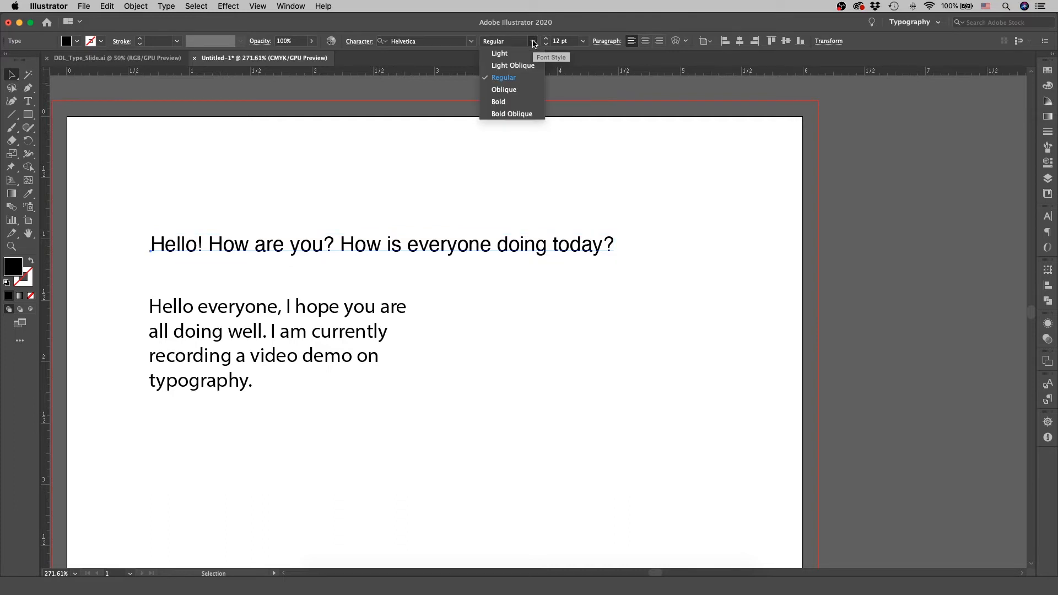
{"action": "left_click", "coordinate": [520, 102]}
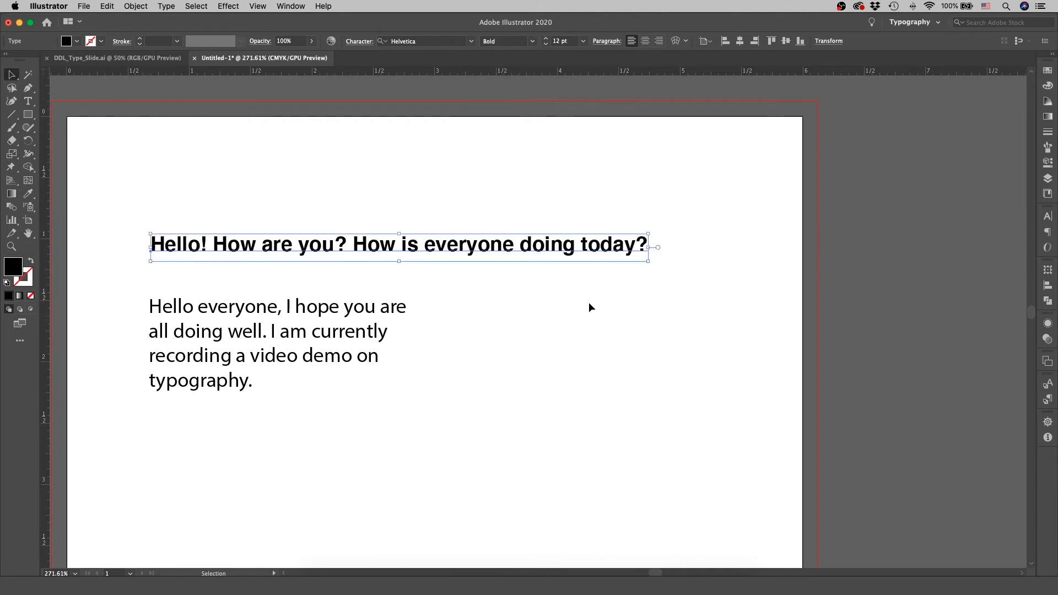
{"action": "left_click", "coordinate": [583, 40]}
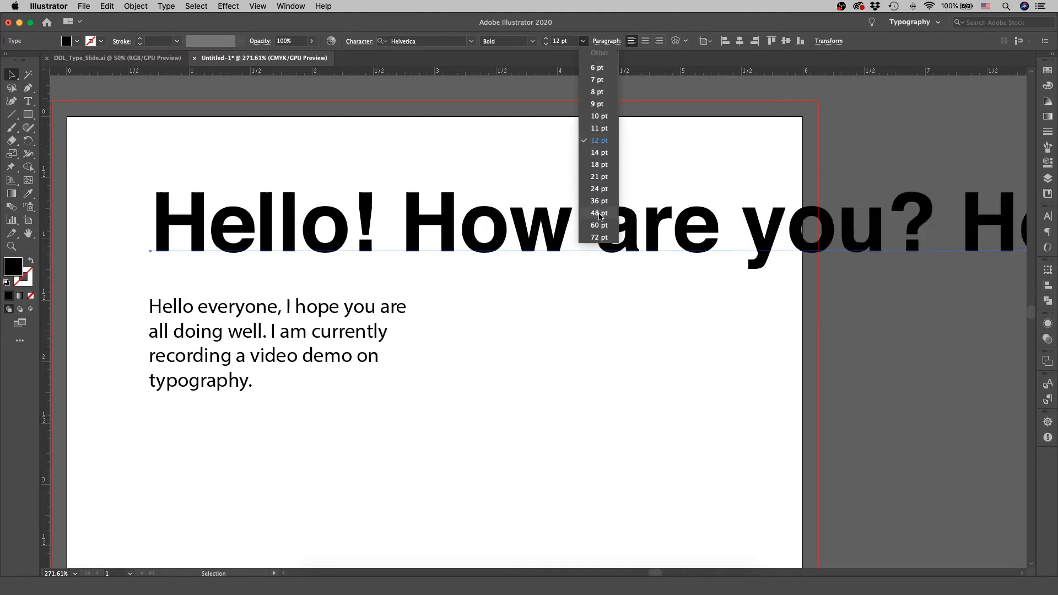
{"action": "left_click", "coordinate": [600, 236]}
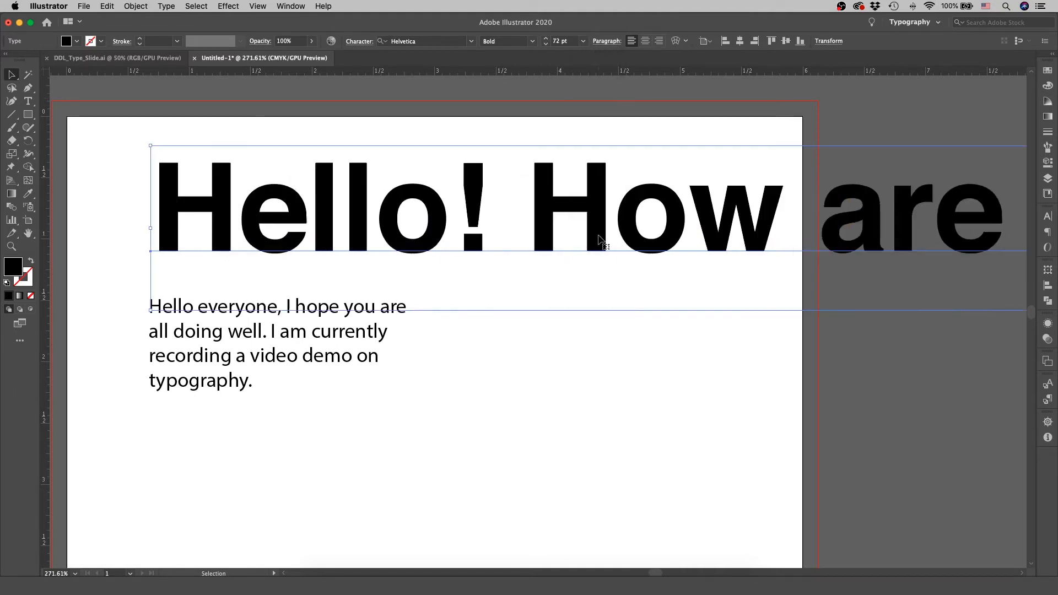
{"action": "left_click", "coordinate": [559, 41]}
{"action": "type", "text": "63"}
{"action": "key", "text": "Return"}
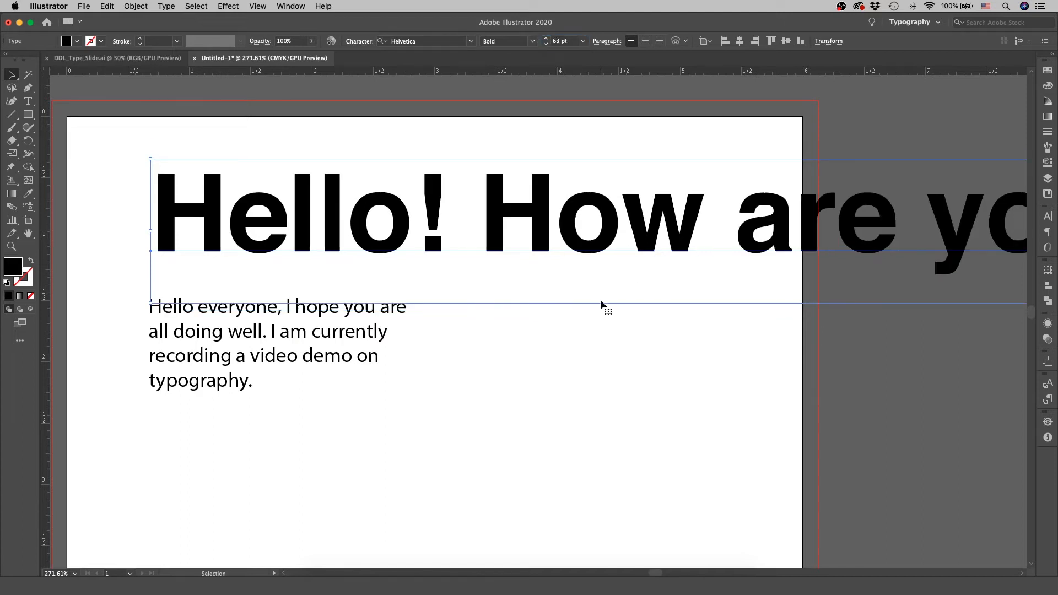
Try centre and right alignment on the paragraph below the greeting, and restore its left alignment.
{"action": "left_click", "coordinate": [322, 356]}
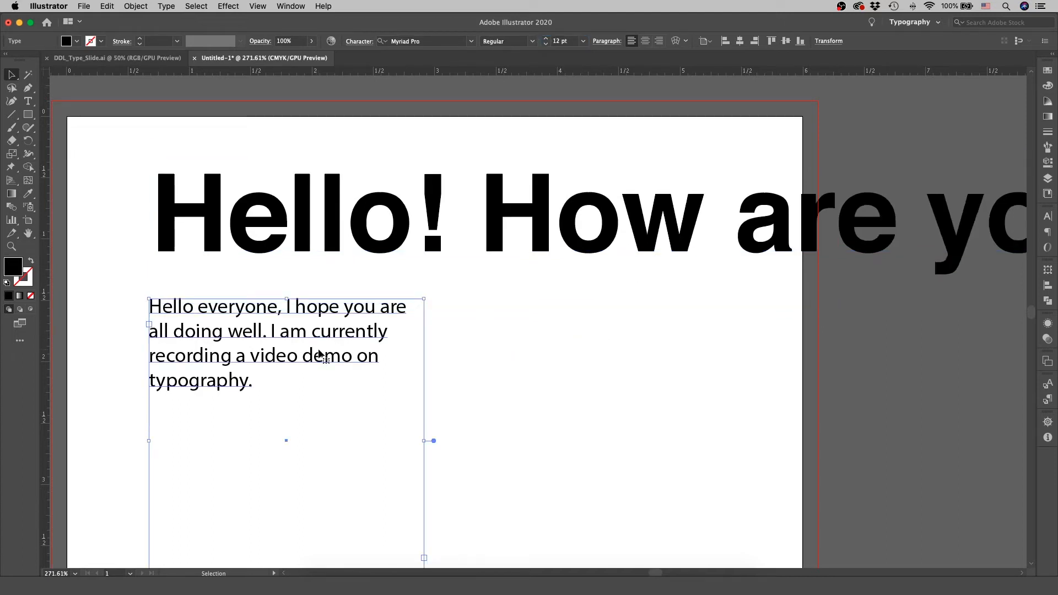
{"action": "scroll", "coordinate": [611, 358], "scroll_direction": "down", "scroll_amount": 3}
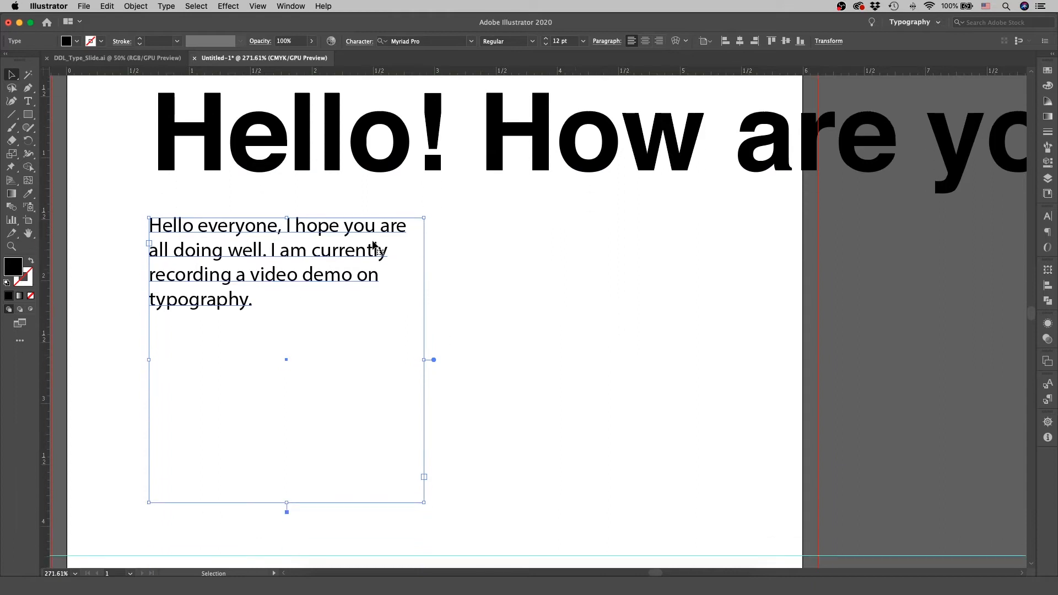
{"action": "left_click", "coordinate": [645, 42]}
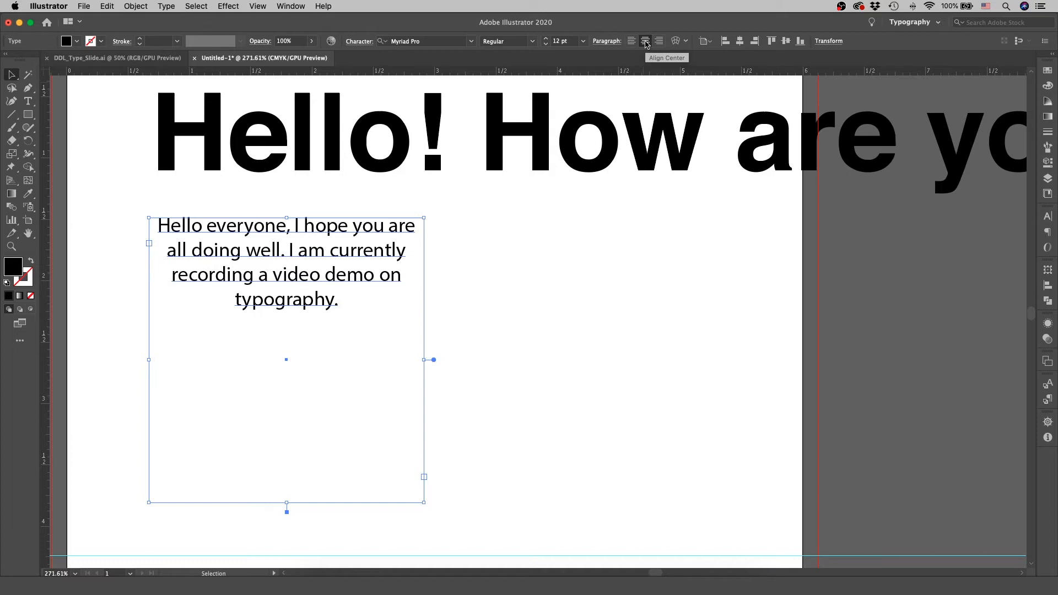
{"action": "left_click", "coordinate": [659, 41]}
{"action": "left_click", "coordinate": [631, 41]}
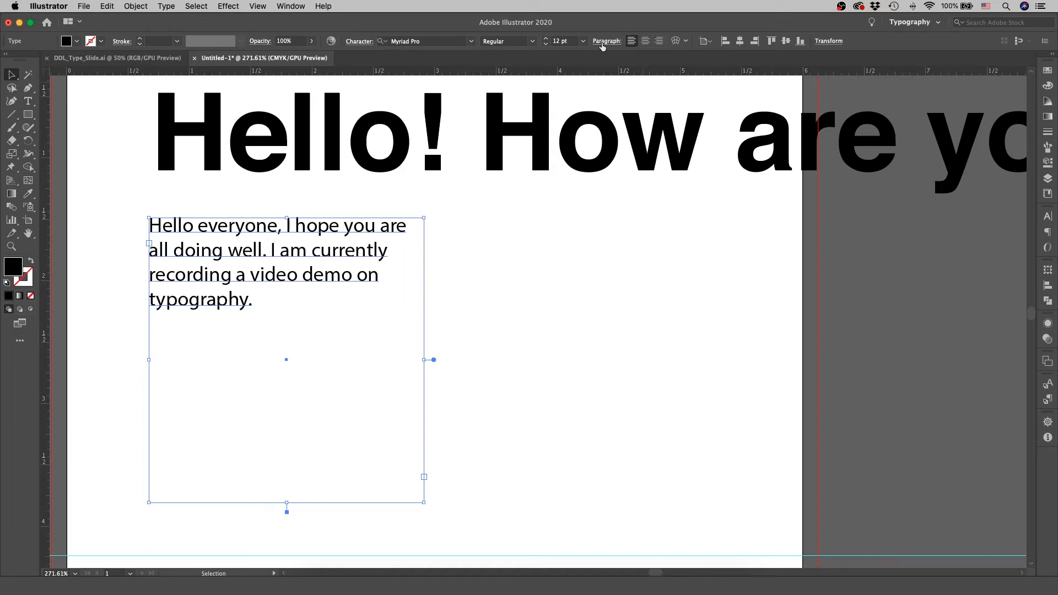
Try justifying all lines and toggling Hyphenate in the paragraph's options, and return it to left alignment.
{"action": "left_click", "coordinate": [602, 45]}
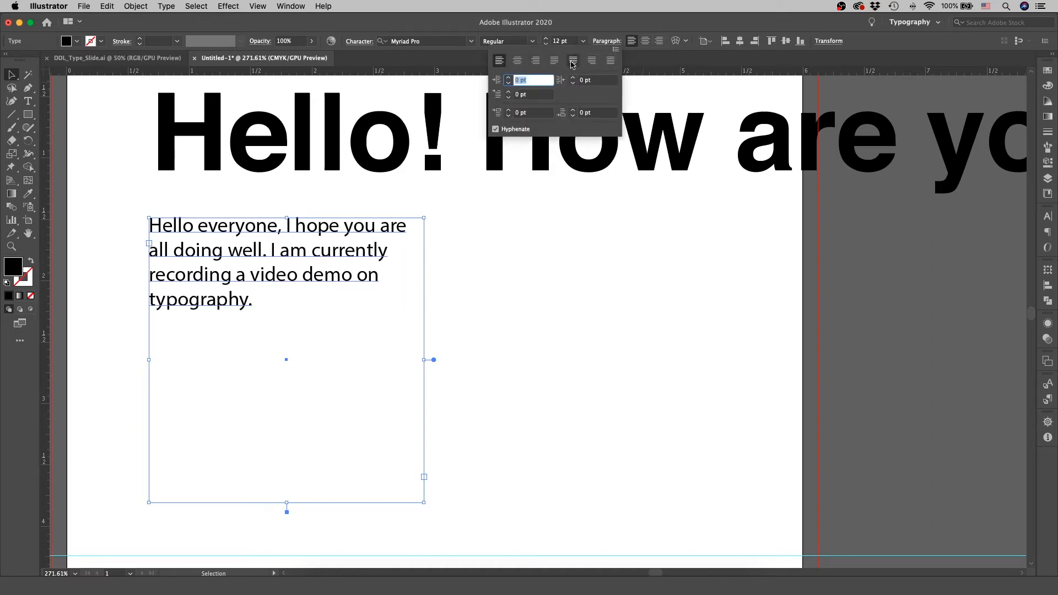
{"action": "left_click", "coordinate": [611, 62]}
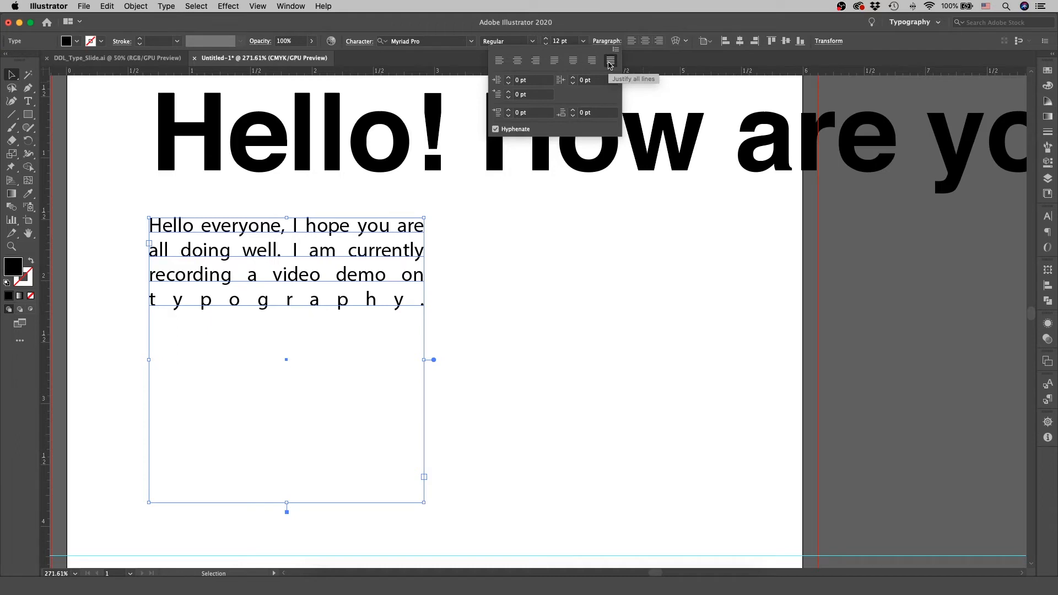
{"action": "left_click", "coordinate": [501, 130]}
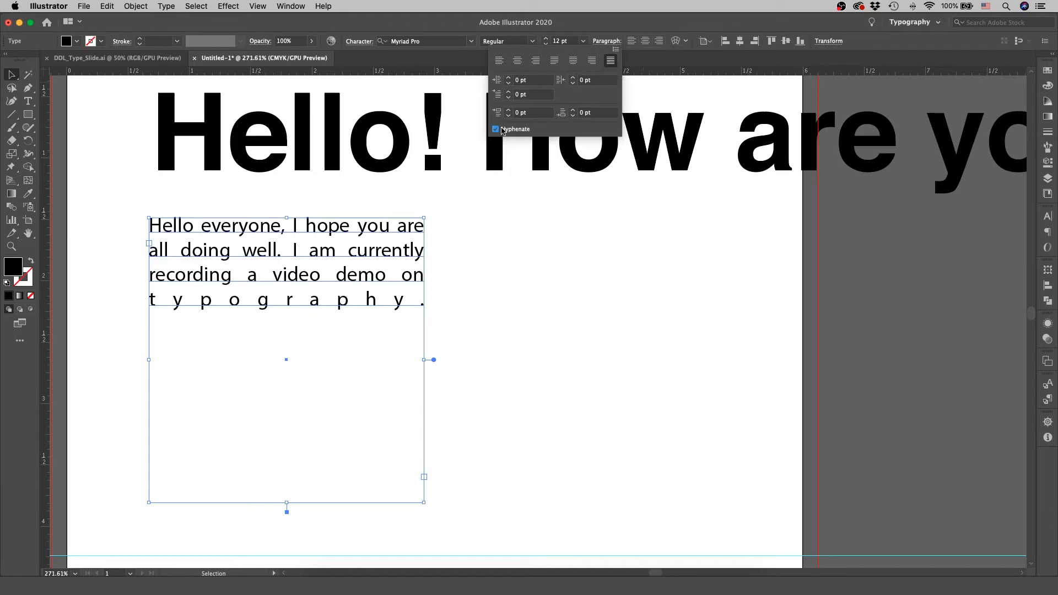
{"action": "left_click", "coordinate": [502, 130]}
{"action": "left_click", "coordinate": [499, 60]}
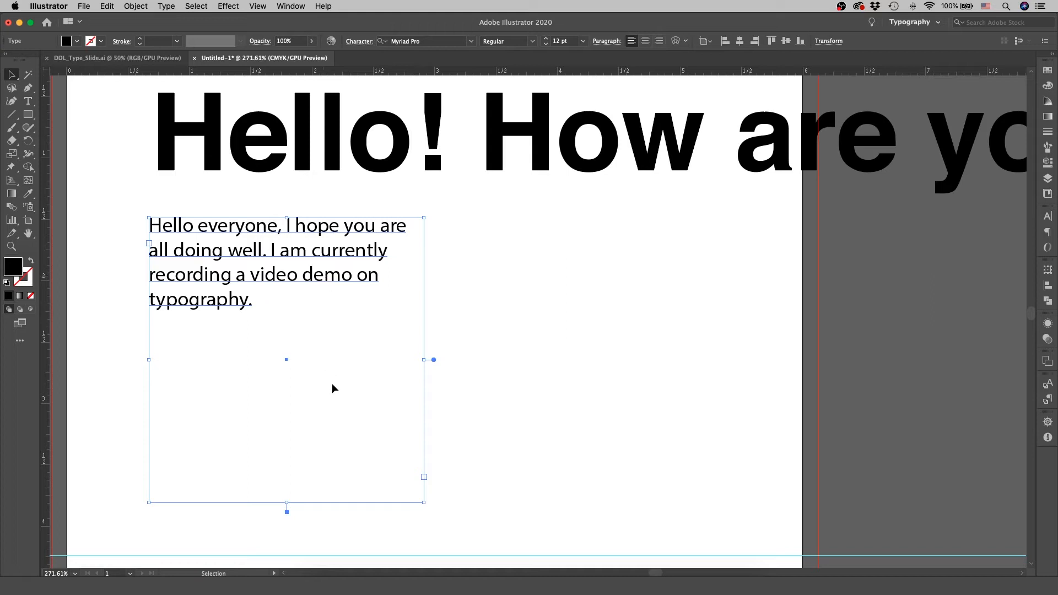
Shrink the paragraph's text box until part of the text is overset, and undo a trial enlargement of it.
{"action": "left_click_drag", "start_coordinate": [424, 502], "coordinate": [319, 292]}
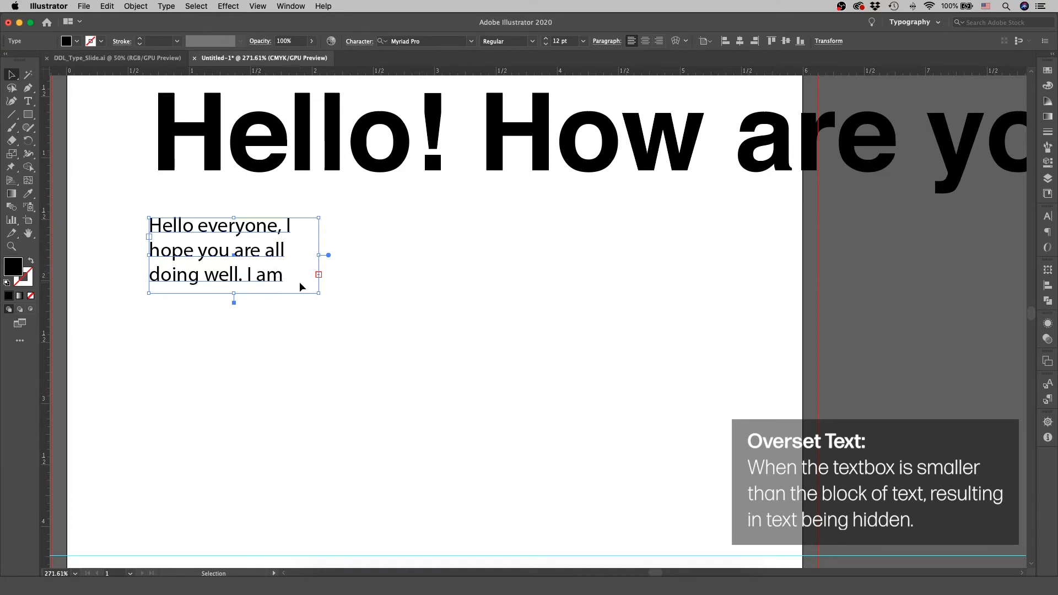
{"action": "left_click_drag", "start_coordinate": [327, 299], "coordinate": [451, 392]}
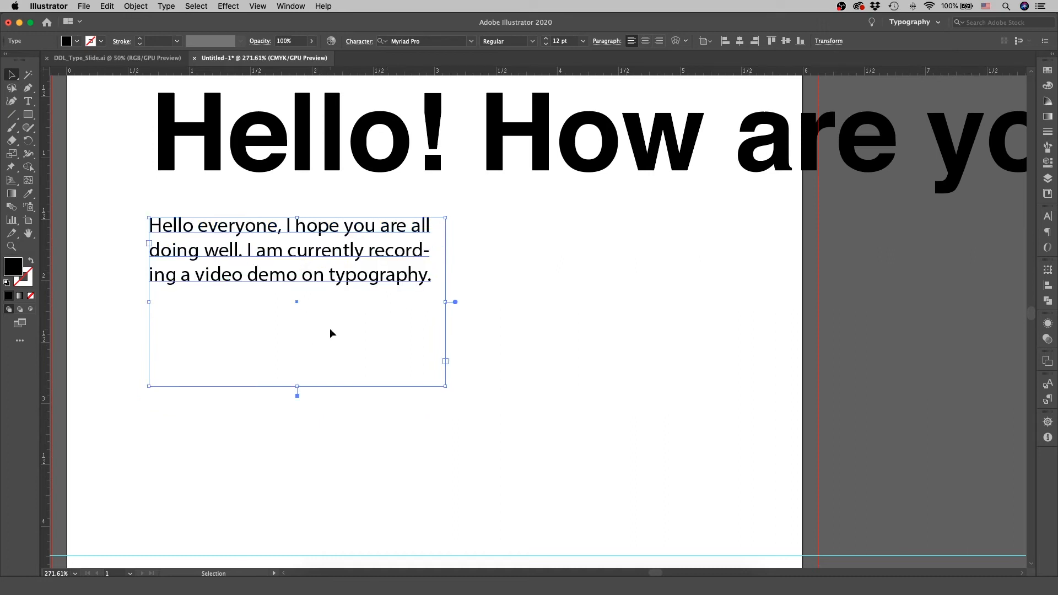
{"action": "key", "text": "super+z"}
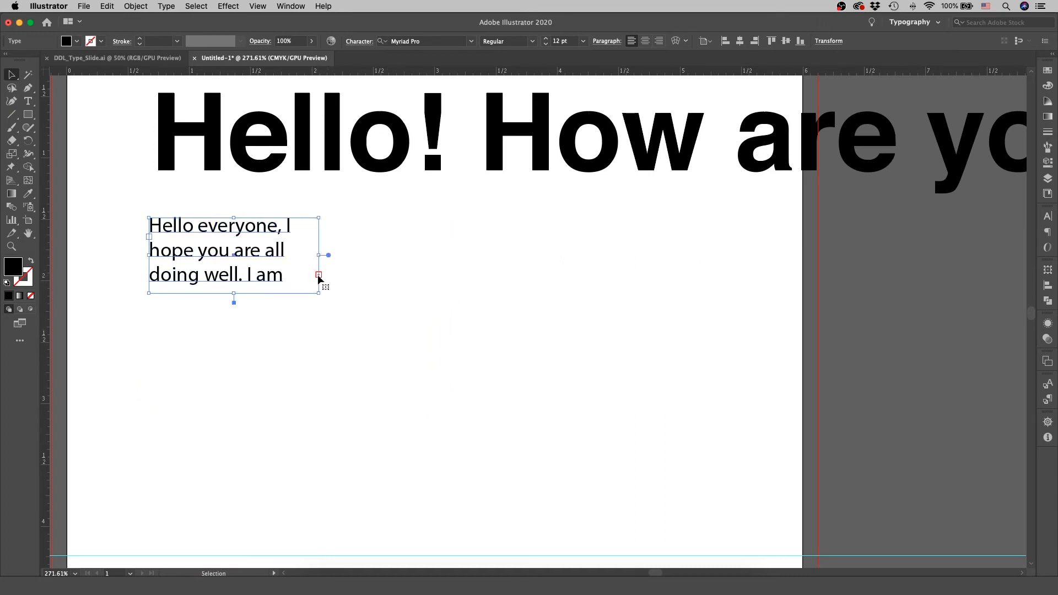
Thread the overset text into a second text box of similar size drawn beside the first one.
{"action": "left_click", "coordinate": [318, 275]}
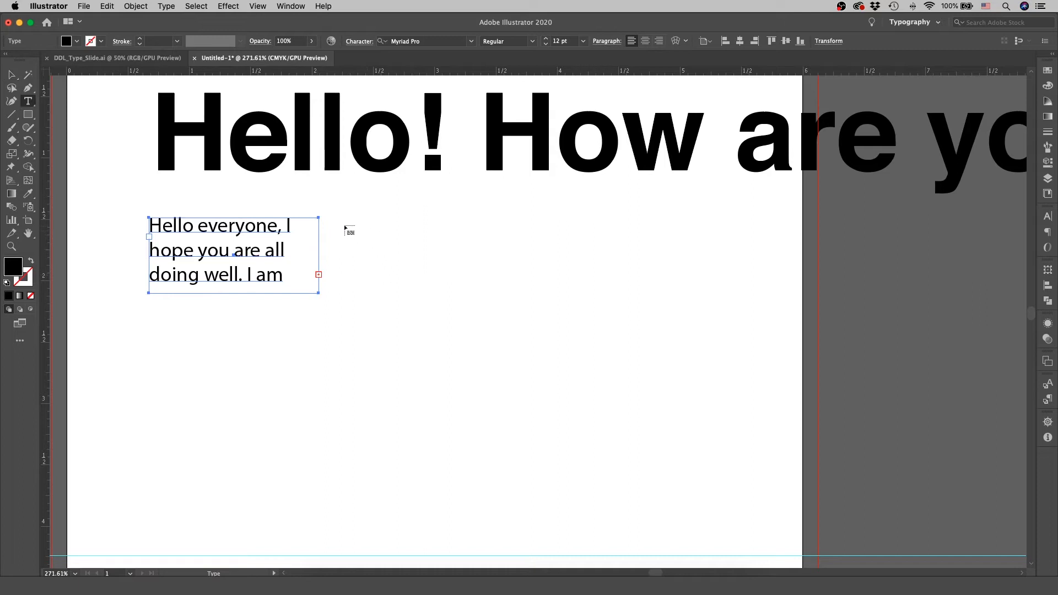
{"action": "left_click_drag", "start_coordinate": [338, 218], "coordinate": [495, 293]}
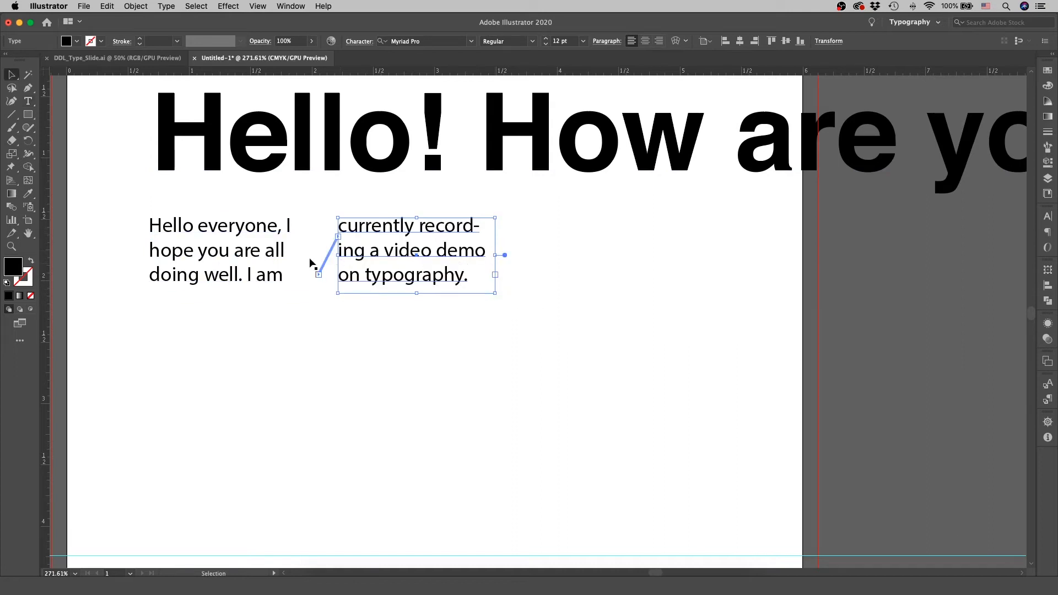
{"action": "left_click", "coordinate": [399, 335]}
Shorten the first text box to two lines and lengthen the linked second box to hold the text that moves over.
{"action": "left_click", "coordinate": [212, 274]}
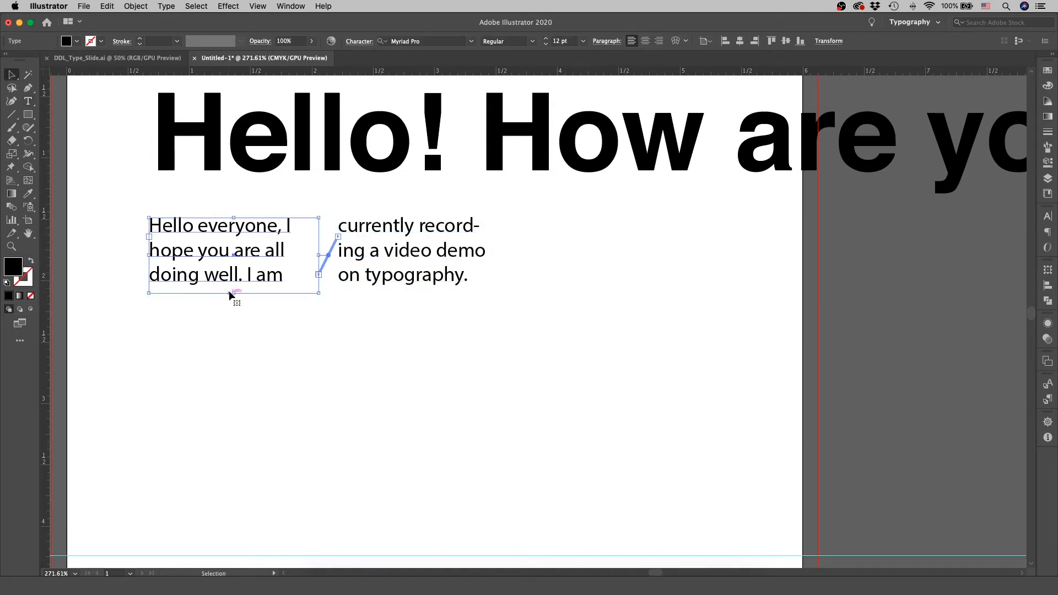
{"action": "left_click_drag", "start_coordinate": [233, 293], "coordinate": [229, 266]}
{"action": "left_click", "coordinate": [404, 289]}
{"action": "left_click_drag", "start_coordinate": [404, 290], "coordinate": [416, 359]}
{"action": "left_click", "coordinate": [641, 364]}
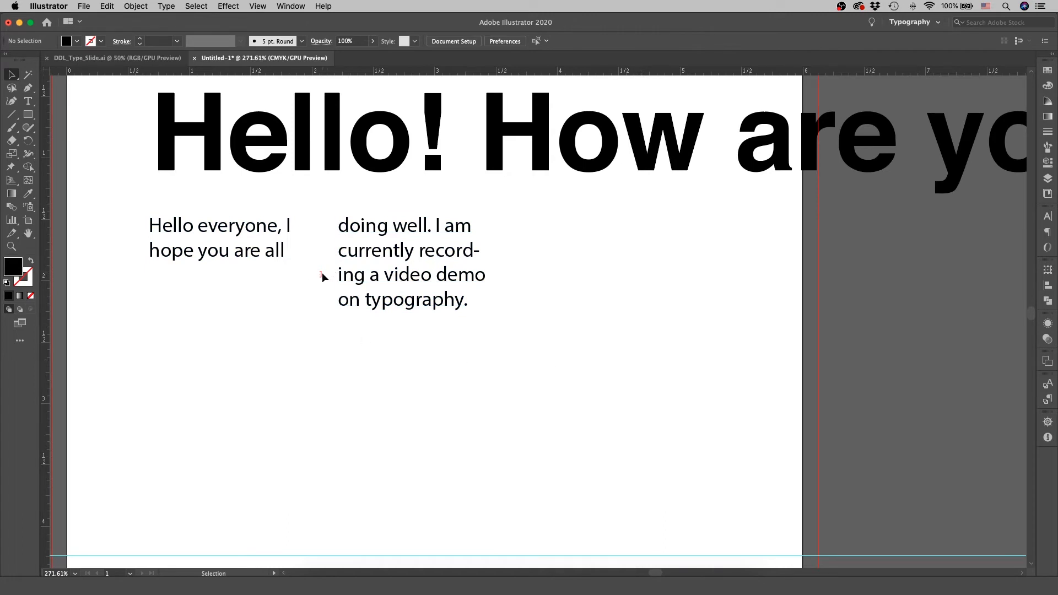
Undo the resizing of both linked text boxes and the threading into the second box.
{"action": "scroll", "coordinate": [329, 273], "scroll_direction": "up", "scroll_amount": 5}
{"action": "scroll", "coordinate": [329, 273], "scroll_direction": "down", "scroll_amount": 6}
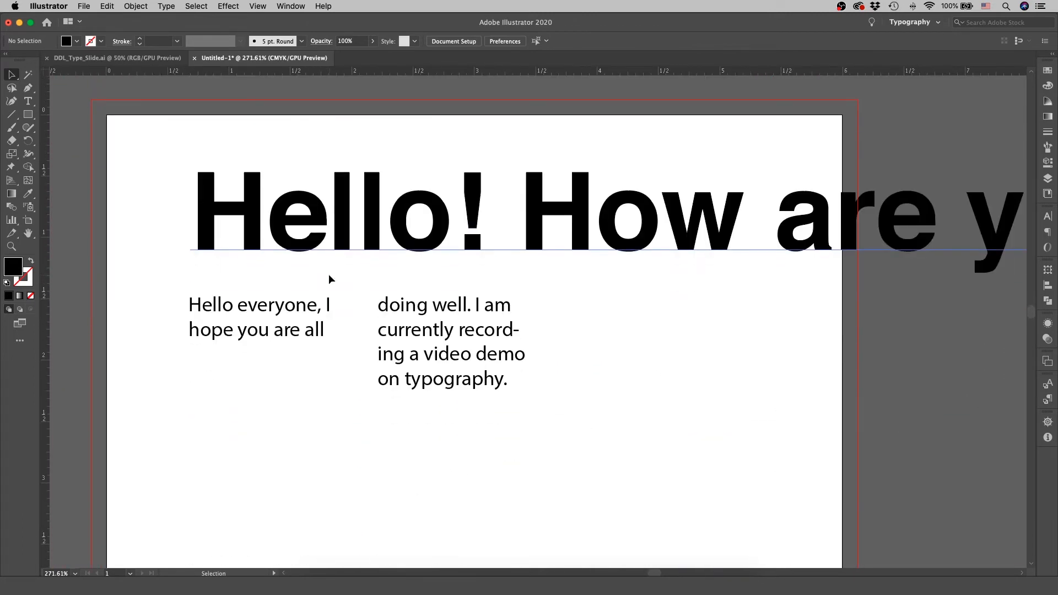
{"action": "scroll", "coordinate": [329, 279], "scroll_direction": "up", "scroll_amount": 2}
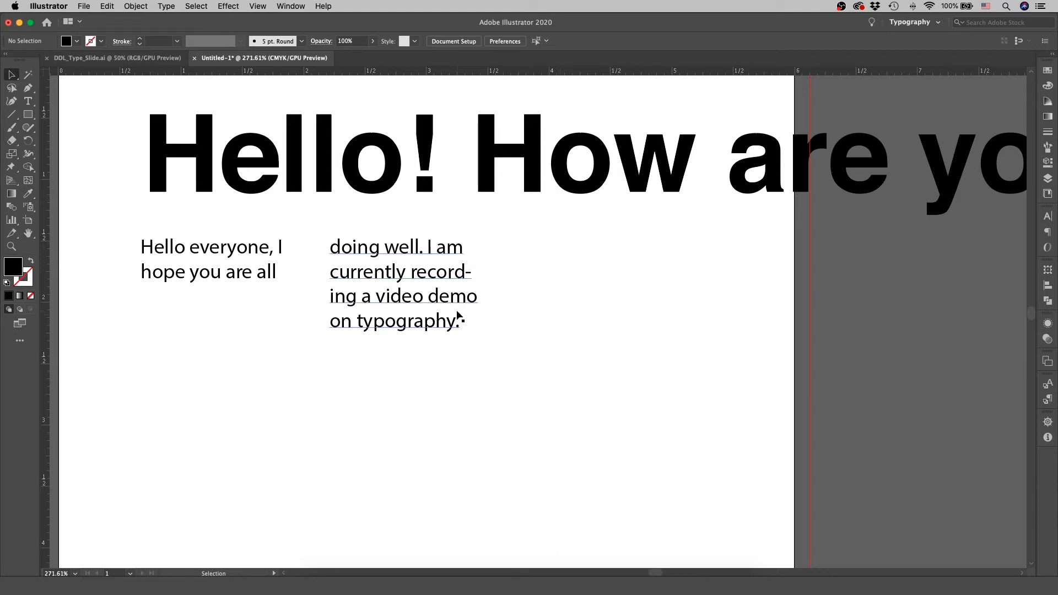
{"action": "key", "text": "super+z"}
{"action": "key", "text": "super+z"}
{"action": "key", "text": "super+z"}
{"action": "key", "text": "super+z"}
{"action": "key", "text": "super+z"}
{"action": "key", "text": "super+z"}
{"action": "key", "text": "super+z"}
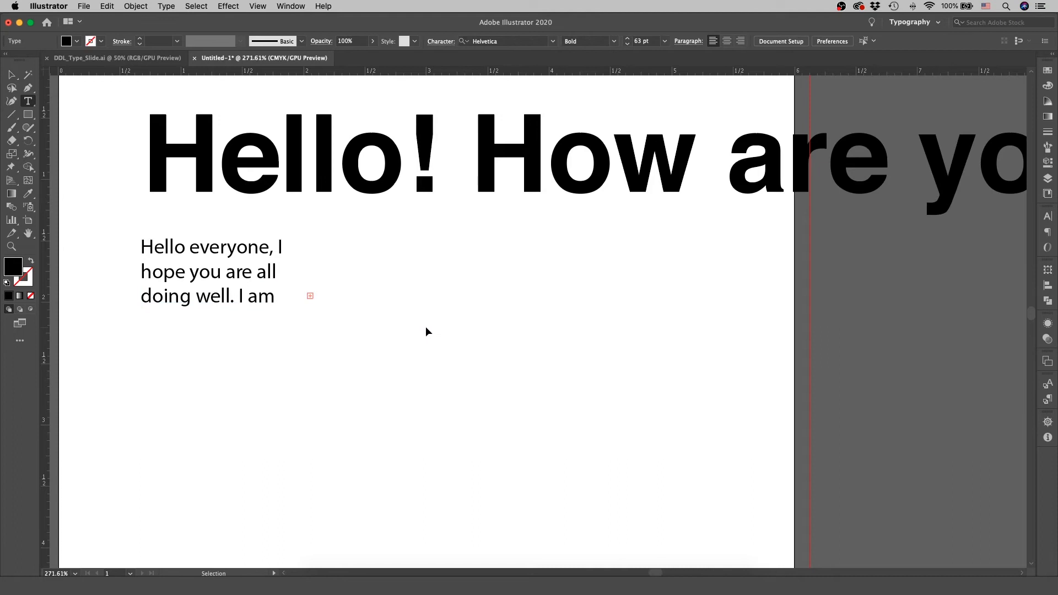
Enlarge the paragraph's text box so the whole text fits on three lines, and deselect it.
{"action": "key", "text": "v"}
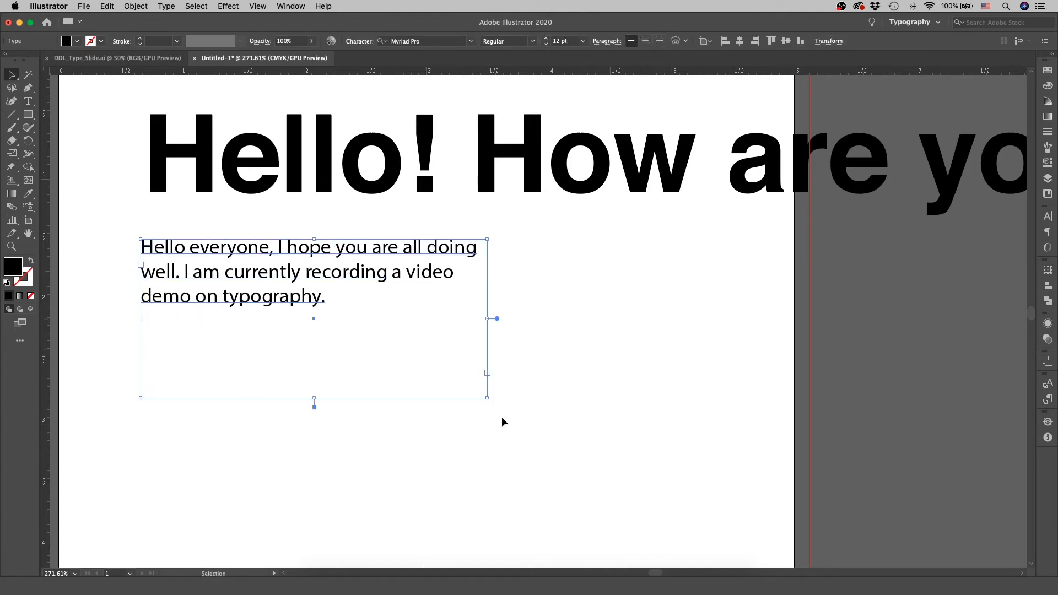
{"action": "mouse_move", "coordinate": [487, 397]}
{"action": "left_mouse_down"}
{"action": "mouse_move", "coordinate": [340, 338]}
{"action": "mouse_move", "coordinate": [527, 373]}
{"action": "mouse_move", "coordinate": [335, 324]}
{"action": "mouse_move", "coordinate": [483, 380]}
{"action": "left_mouse_up"}
{"action": "left_click", "coordinate": [613, 405]}
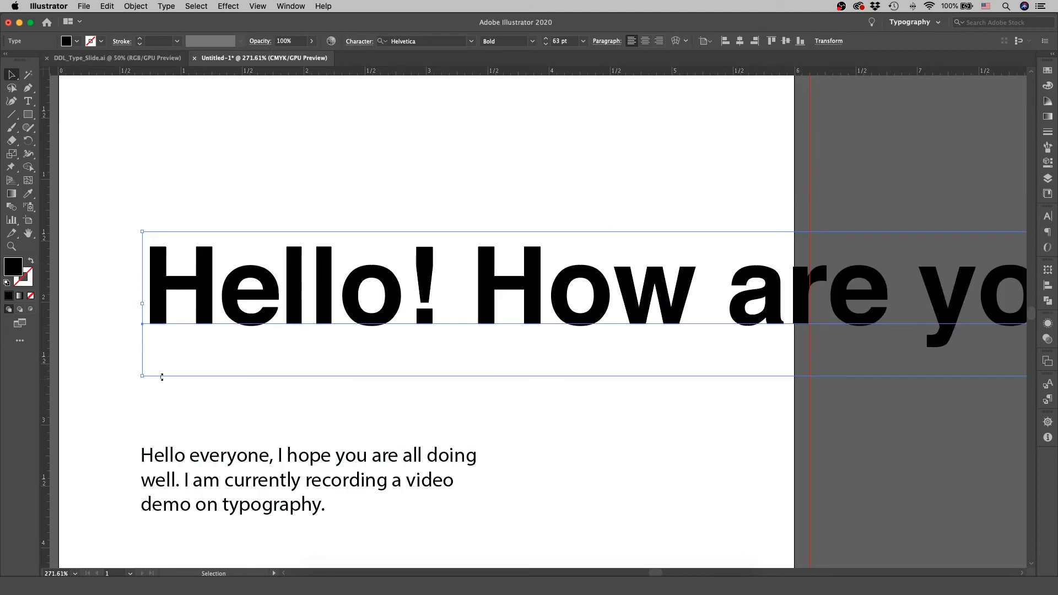
Scale the greeting line down proportionally from its corner to about 31.8 pt.
{"action": "left_click_drag", "start_coordinate": [144, 376], "coordinate": [356, 357]}
{"action": "left_click_drag", "start_coordinate": [603, 310], "coordinate": [227, 235]}
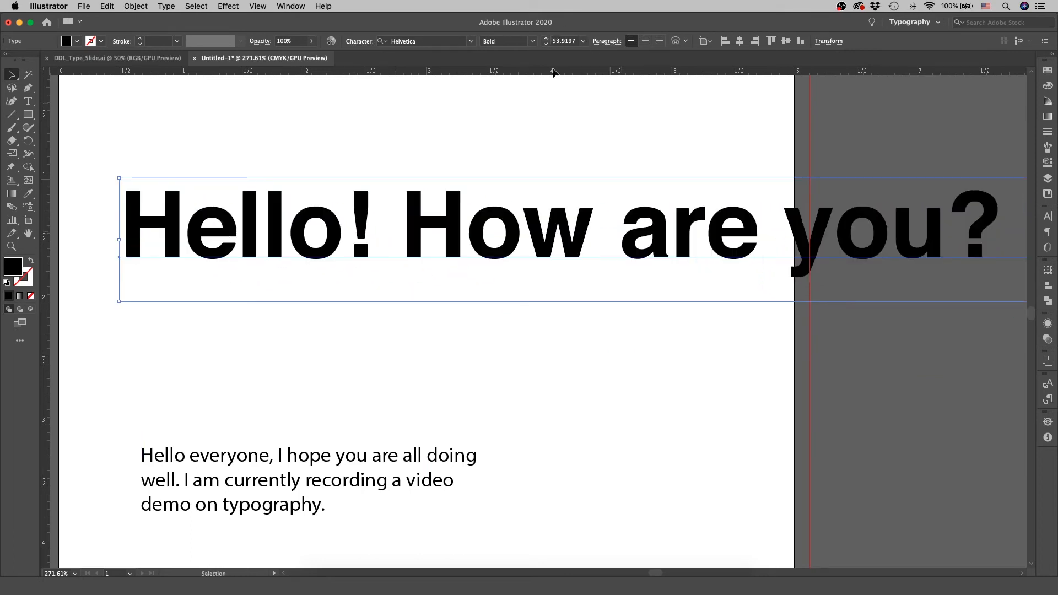
{"action": "left_click_drag", "start_coordinate": [119, 178], "coordinate": [249, 227]}
{"action": "scroll", "coordinate": [249, 227], "scroll_direction": "right", "scroll_amount": 3}
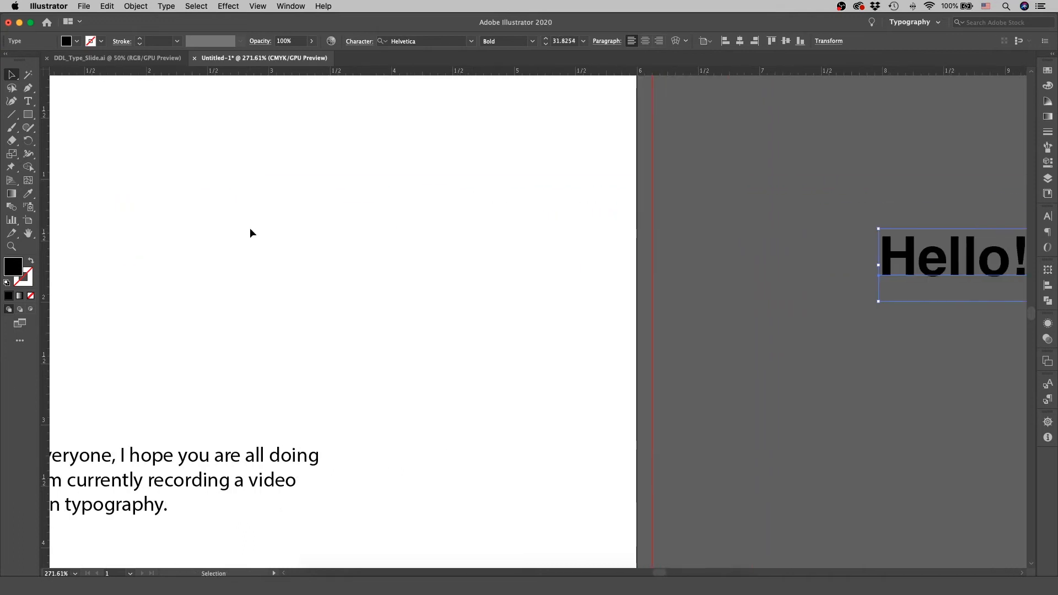
Move the greeting line back onto the page, just above the paragraph and flush with its left edge.
{"action": "left_click_drag", "start_coordinate": [881, 253], "coordinate": [146, 215]}
{"action": "scroll", "coordinate": [215, 218], "scroll_direction": "left", "scroll_amount": 3}
{"action": "scroll", "coordinate": [214, 221], "scroll_direction": "left", "scroll_amount": 2}
{"action": "left_click_drag", "start_coordinate": [334, 238], "coordinate": [293, 369]}
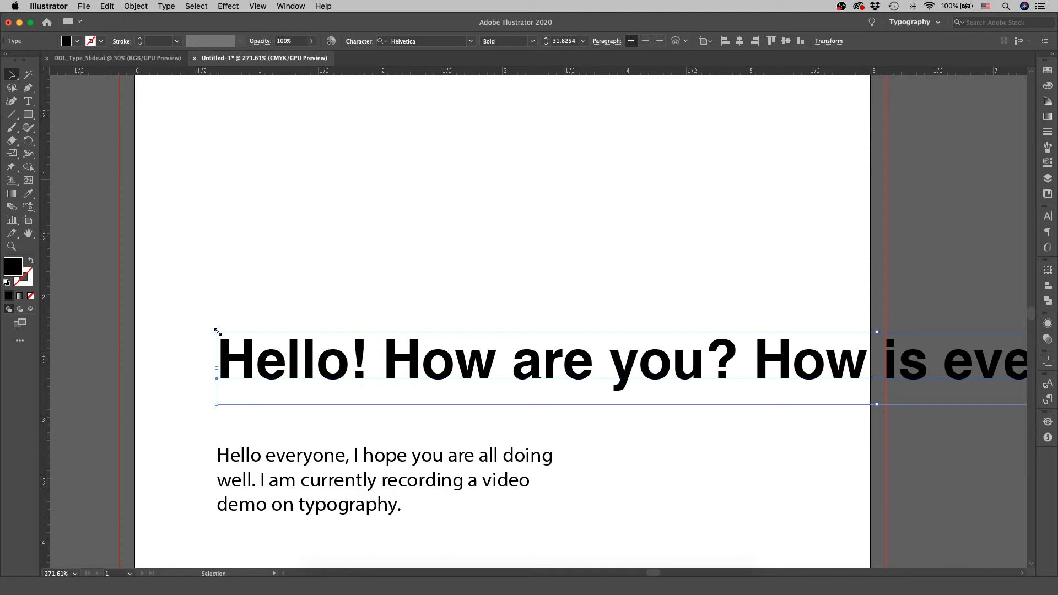
Try stretching the greeting line vertically from its corner without keeping proportions, and undo the distortion.
{"action": "left_click_drag", "start_coordinate": [216, 331], "coordinate": [228, 113]}
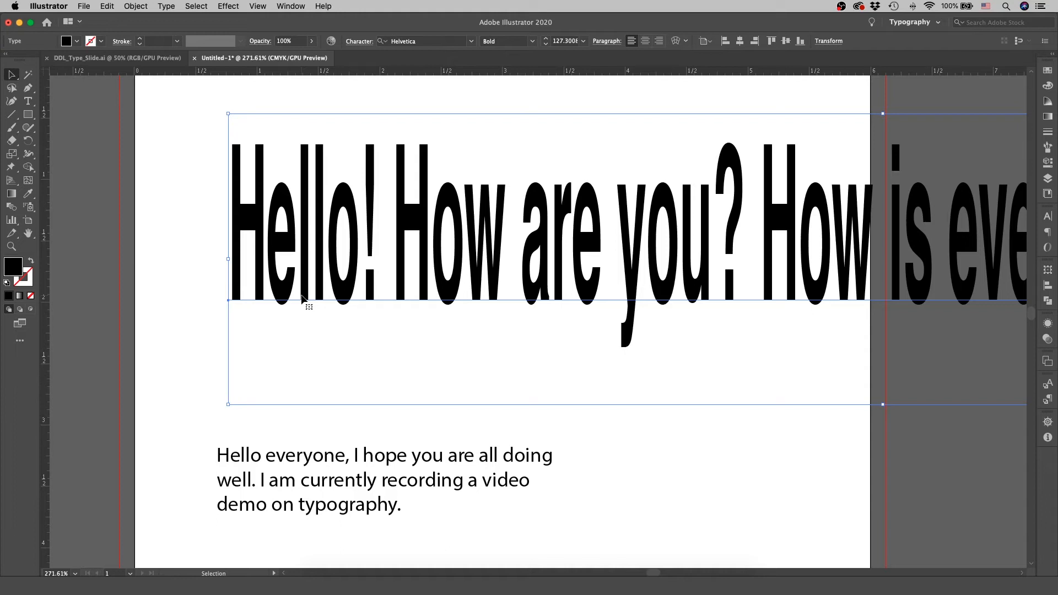
{"action": "key", "text": "super+z"}
{"action": "key", "text": "super+z"}
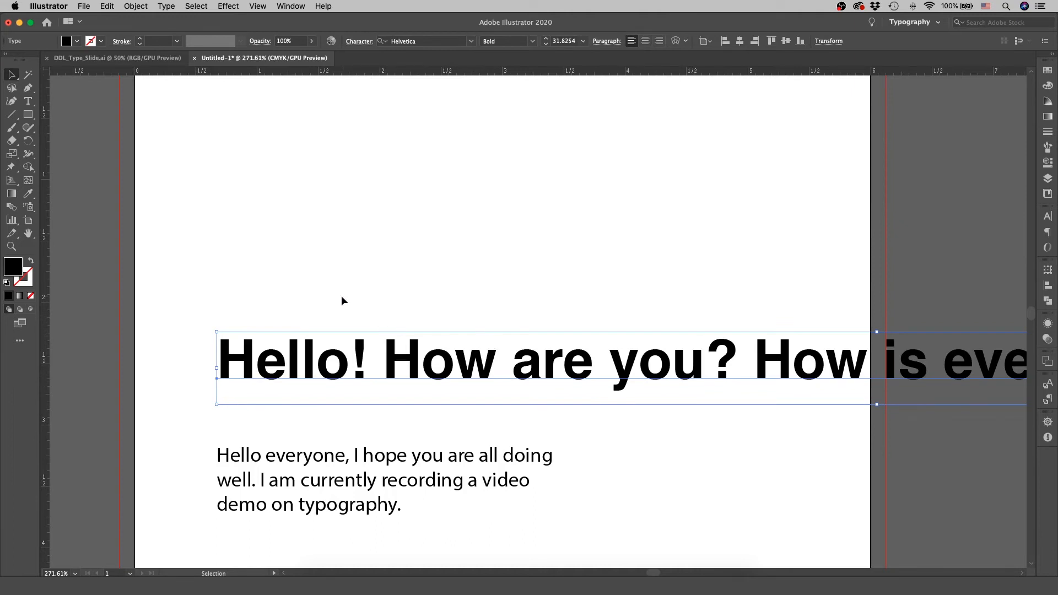
Move the greeting line and the paragraph together up toward the top of the page.
{"action": "left_click", "coordinate": [392, 470], "text": "shift"}
{"action": "left_click_drag", "start_coordinate": [378, 472], "coordinate": [317, 250]}
{"action": "left_click_drag", "start_coordinate": [316, 250], "coordinate": [316, 250]}
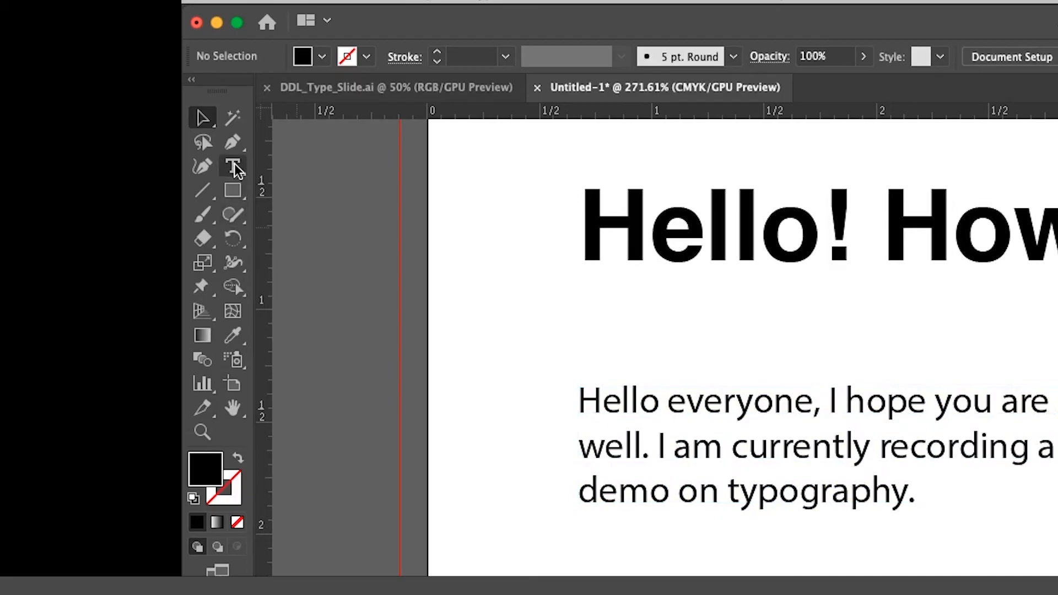
Review the Type tool variants and draw an open wave-shaped path with four anchor points below the paragraph using the Pen tool.
{"action": "left_click", "coordinate": [234, 167]}
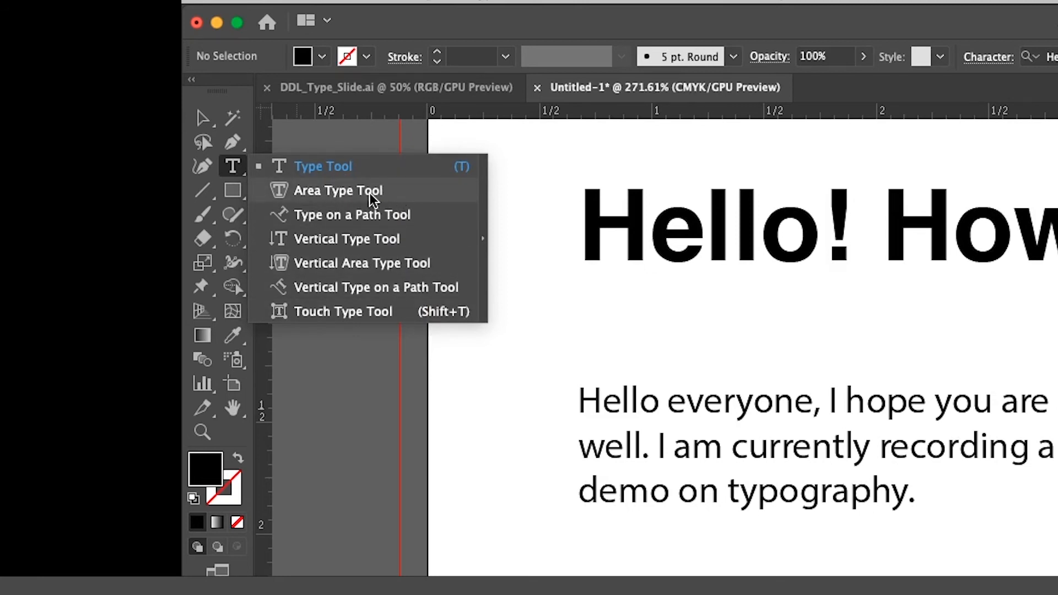
{"action": "left_click", "coordinate": [372, 217]}
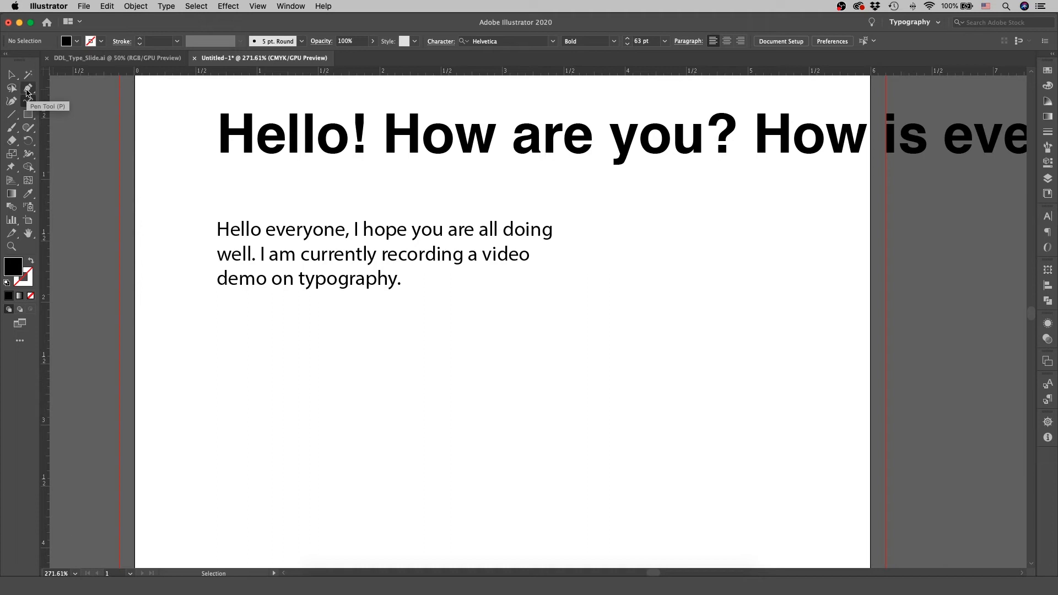
{"action": "left_click", "coordinate": [27, 89]}
{"action": "left_click", "coordinate": [229, 490]}
{"action": "left_click_drag", "start_coordinate": [356, 394], "coordinate": [459, 394]}
{"action": "left_click_drag", "start_coordinate": [550, 492], "coordinate": [659, 493]}
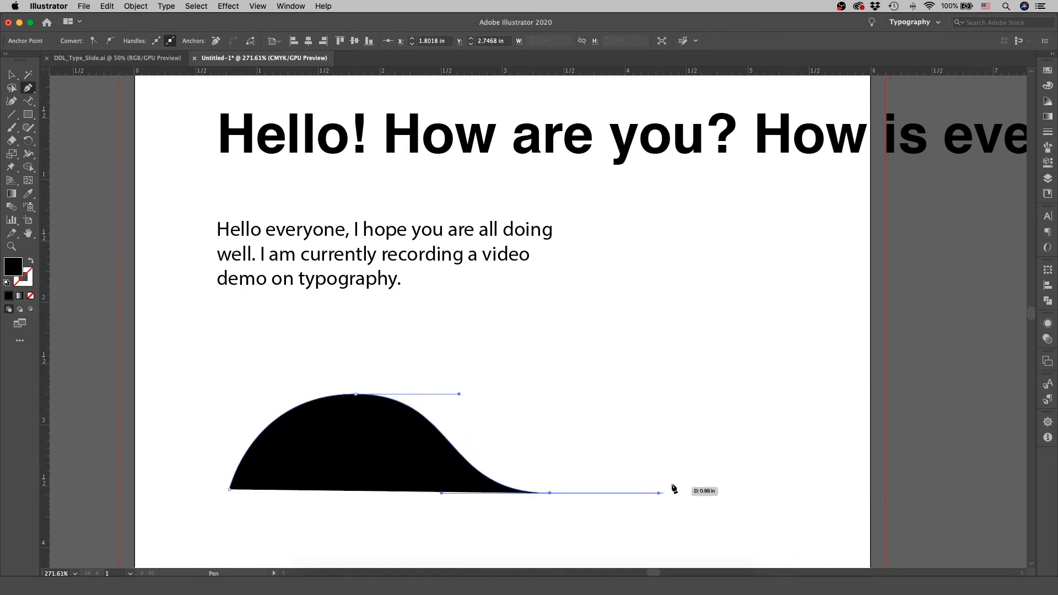
{"action": "left_click_drag", "start_coordinate": [700, 394], "coordinate": [772, 390]}
{"action": "key", "text": "v"}
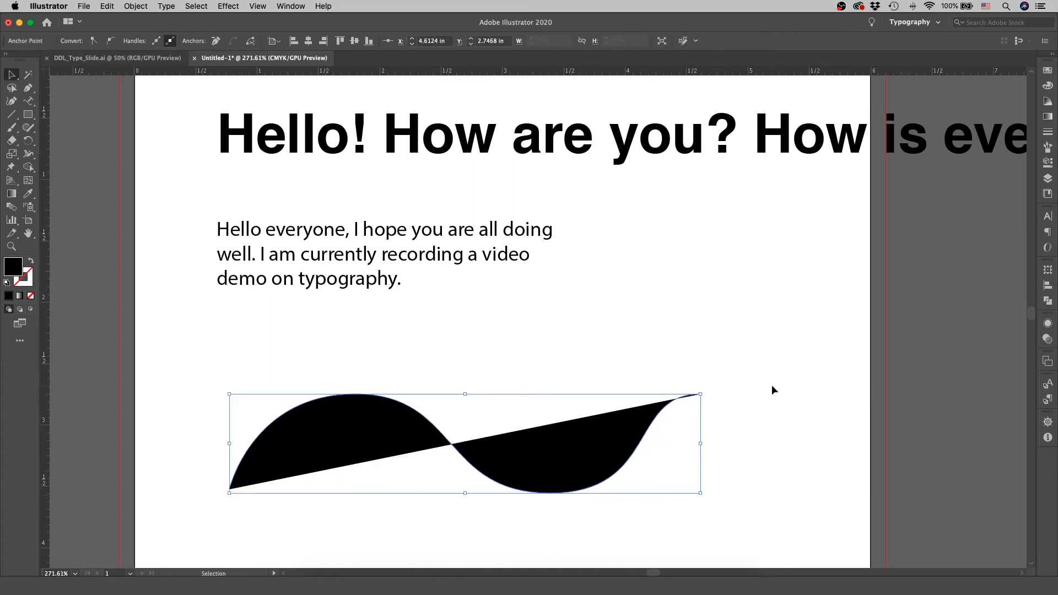
Swap the wave path's fill and stroke, and enter "Hello again" along it with the Type on a Path tool.
{"action": "key", "text": "shift+x"}
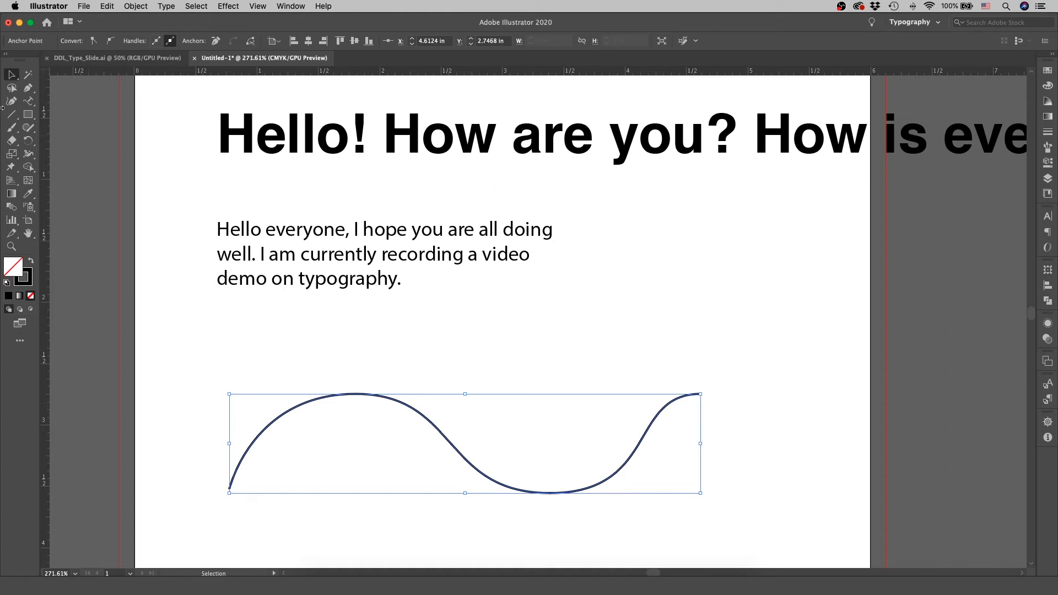
{"action": "left_click", "coordinate": [28, 100]}
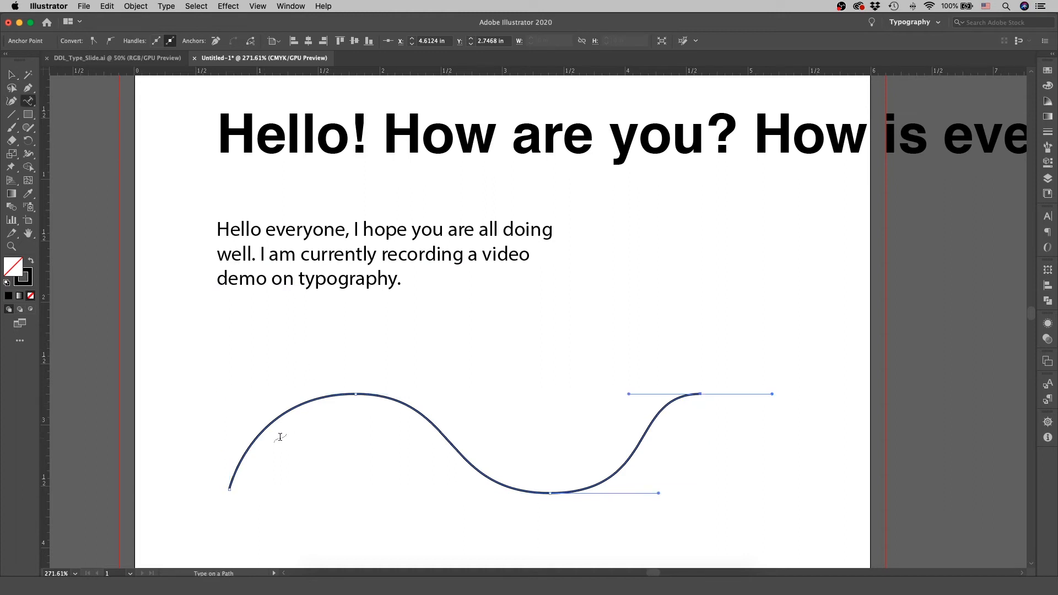
{"action": "left_click", "coordinate": [253, 439]}
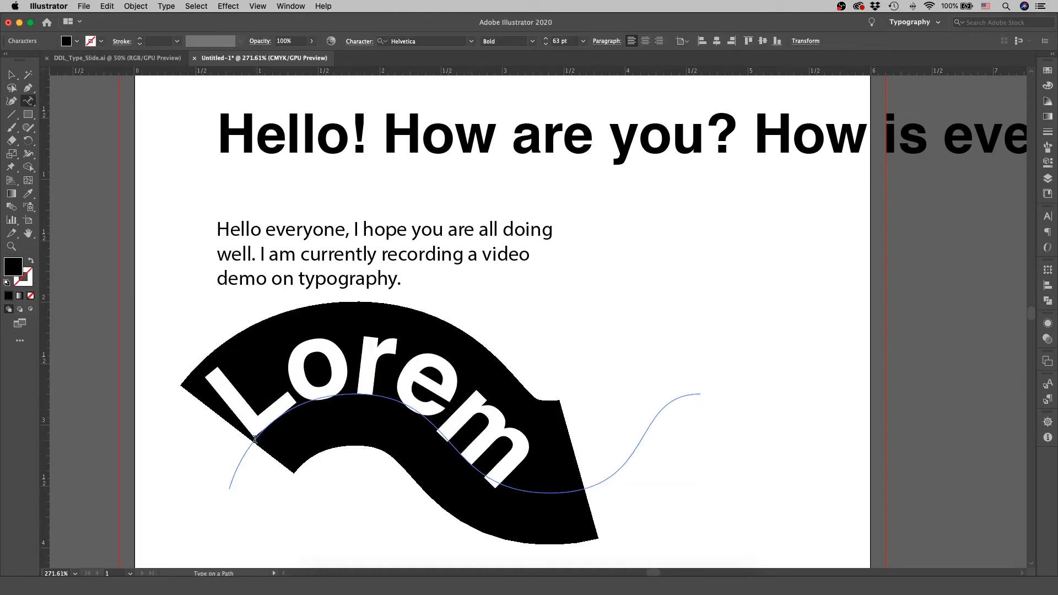
{"action": "type", "text": "Hello"}
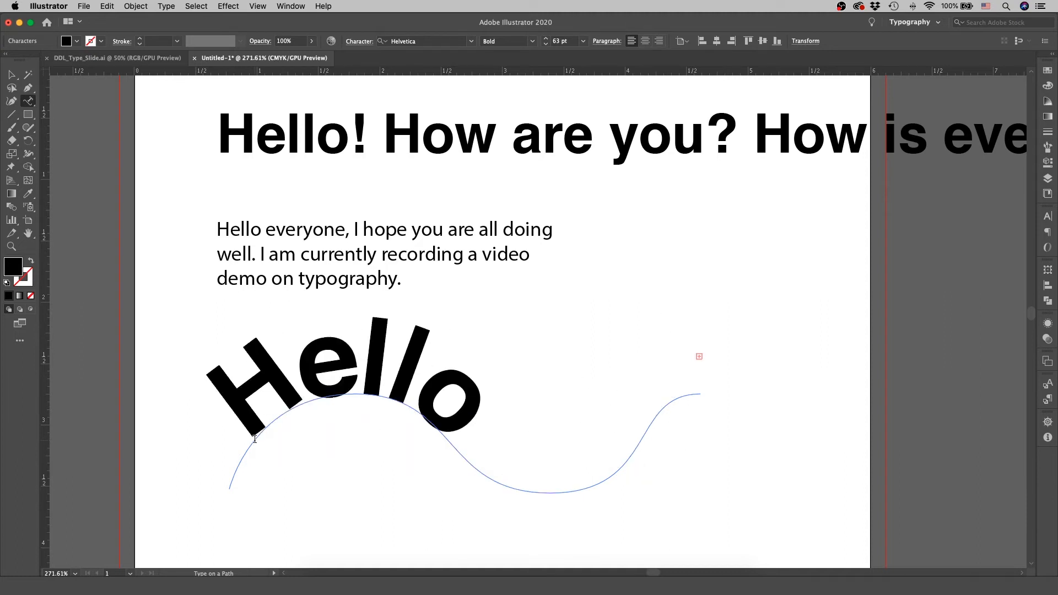
Set the wave path's text to 36 pt and add an exclamation mark after "again".
{"action": "double_click", "coordinate": [404, 380]}
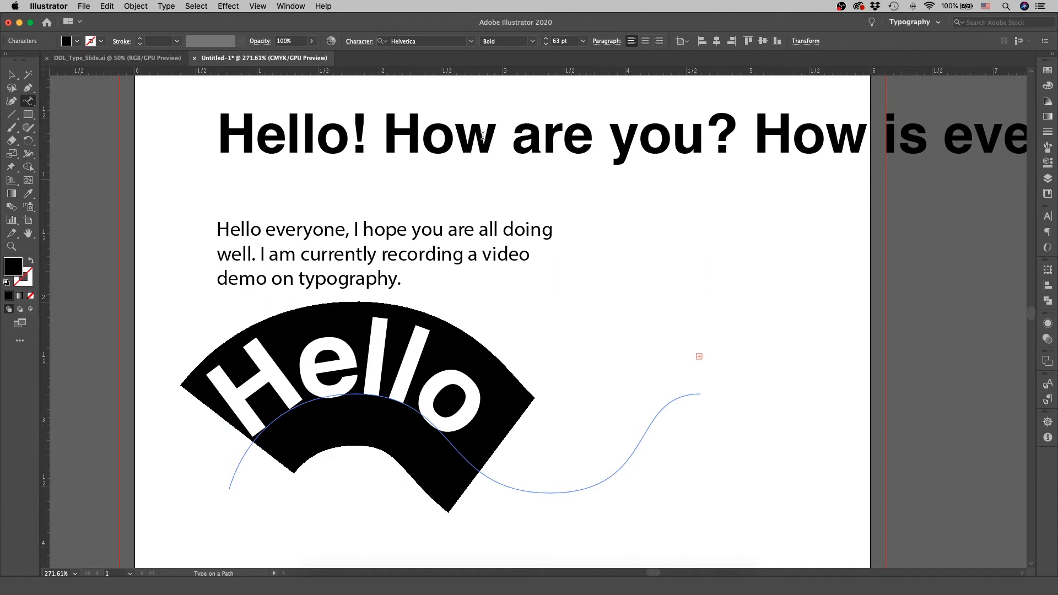
{"action": "left_click", "coordinate": [582, 42]}
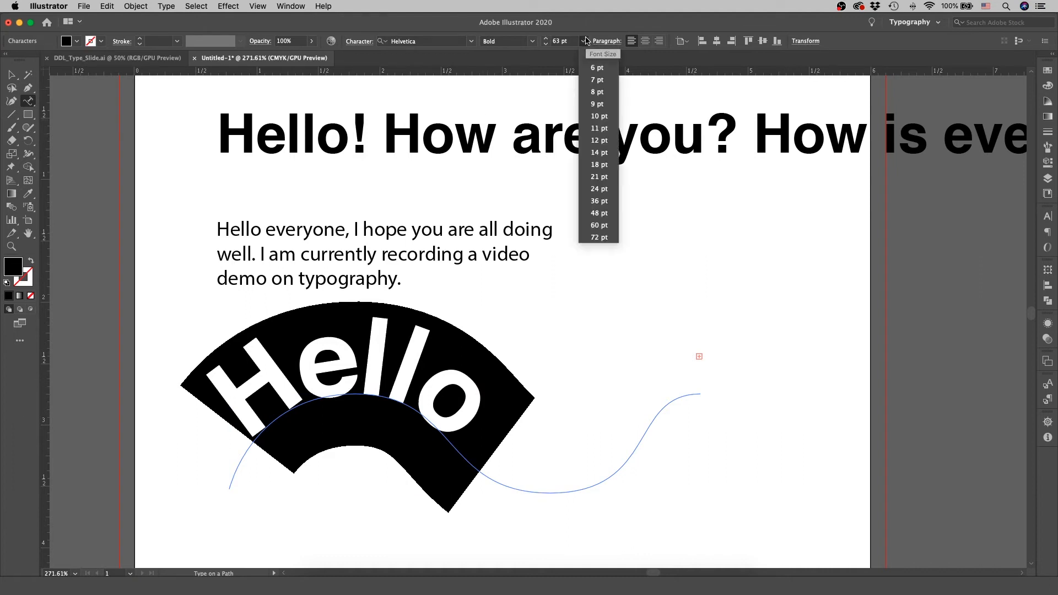
{"action": "left_click", "coordinate": [599, 202]}
{"action": "left_click", "coordinate": [521, 460]}
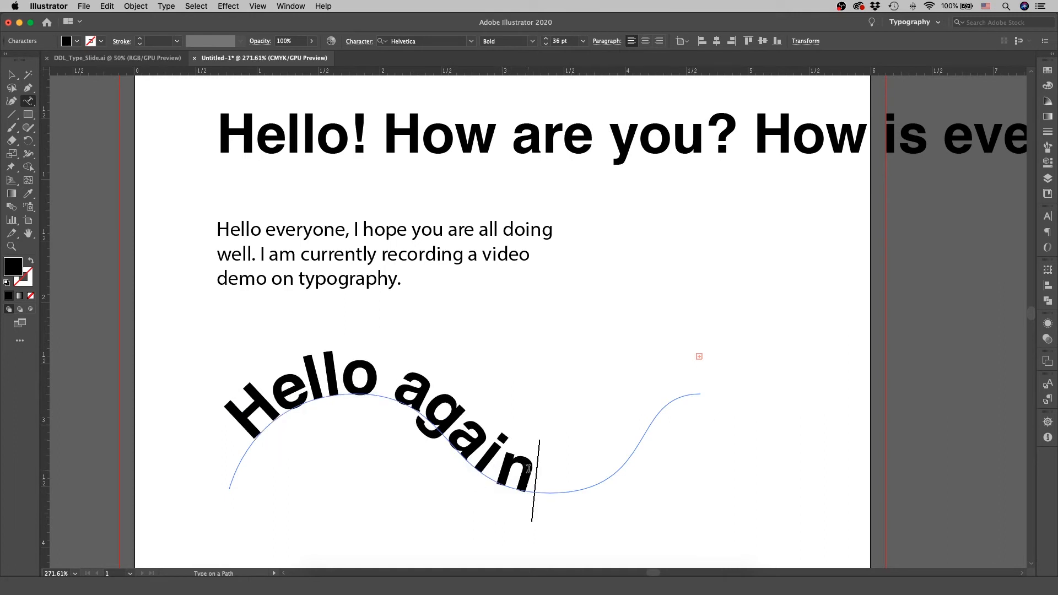
{"action": "type", "text": "!"}
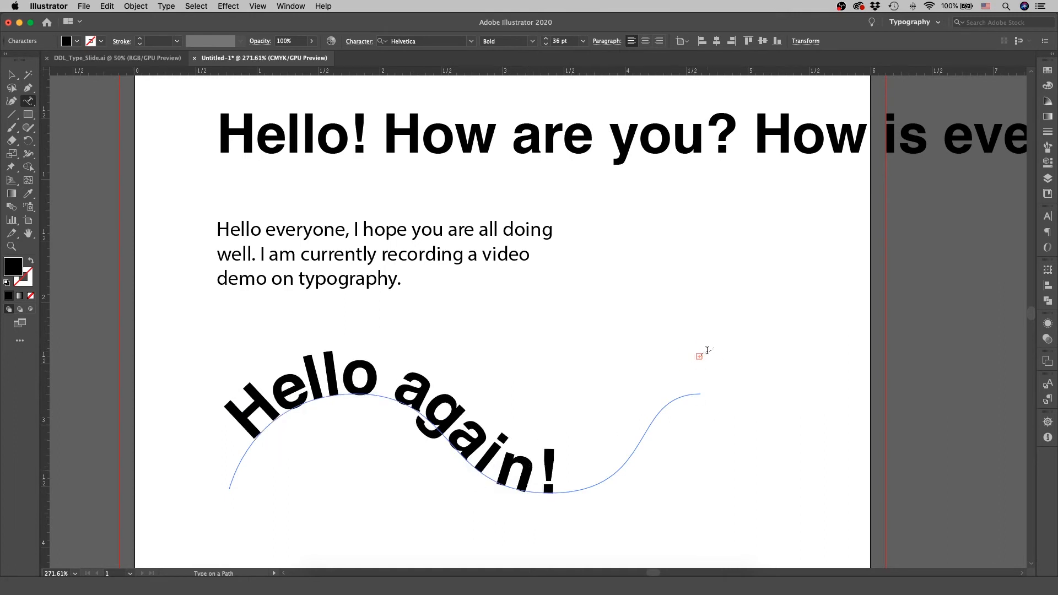
{"action": "left_click", "coordinate": [11, 76]}
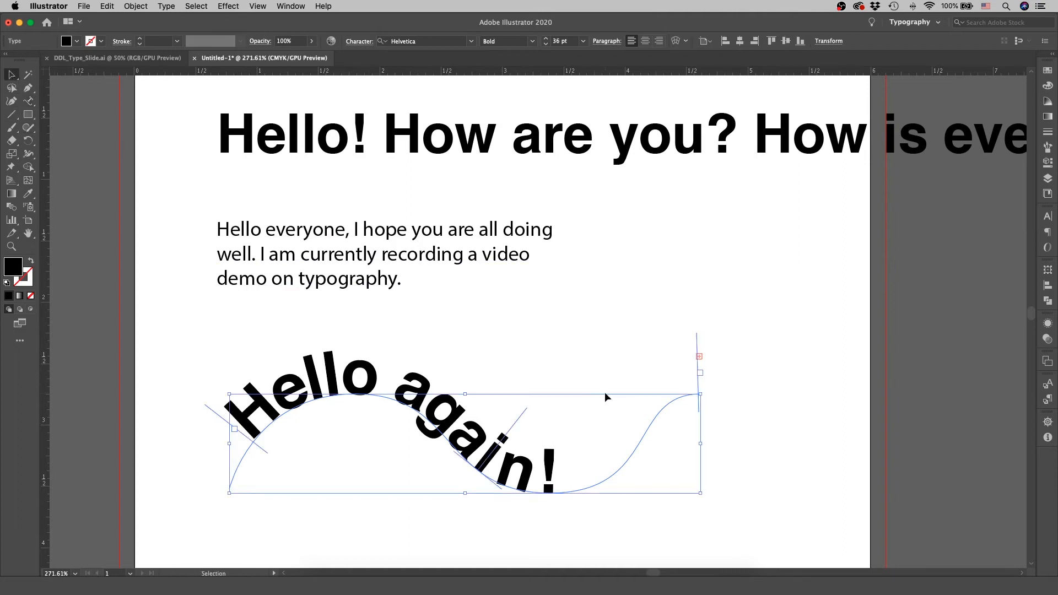
{"action": "left_click", "coordinate": [830, 422]}
{"action": "scroll", "coordinate": [831, 421], "scroll_direction": "up", "scroll_amount": 10}
{"action": "scroll", "coordinate": [832, 425], "scroll_direction": "down", "scroll_amount": 12}
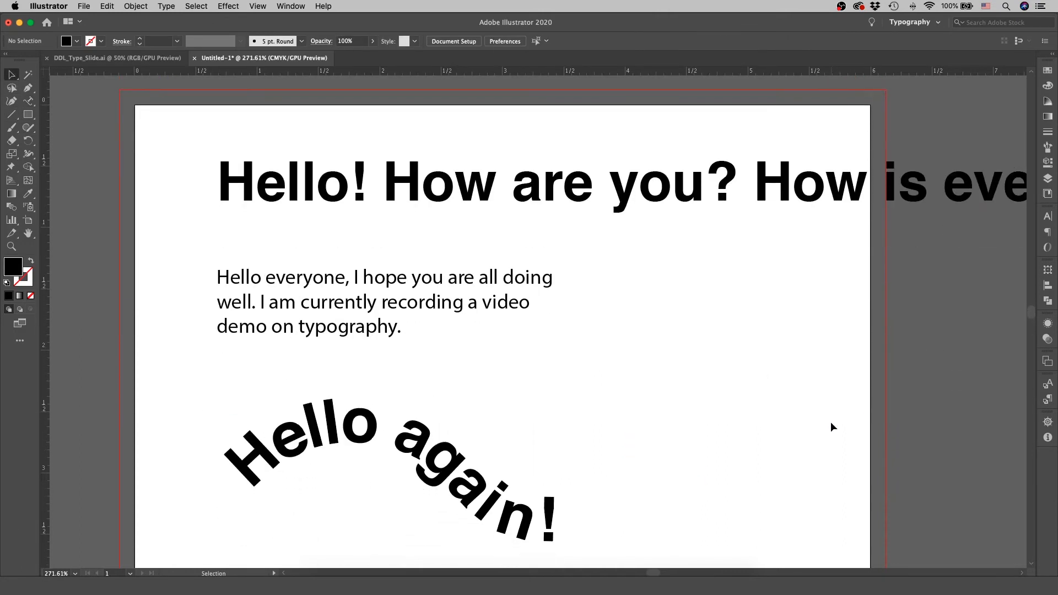
Flip the "Hello again!" text to the underside of the wave path and back to its upper side using the center bracket.
{"action": "left_click", "coordinate": [471, 379]}
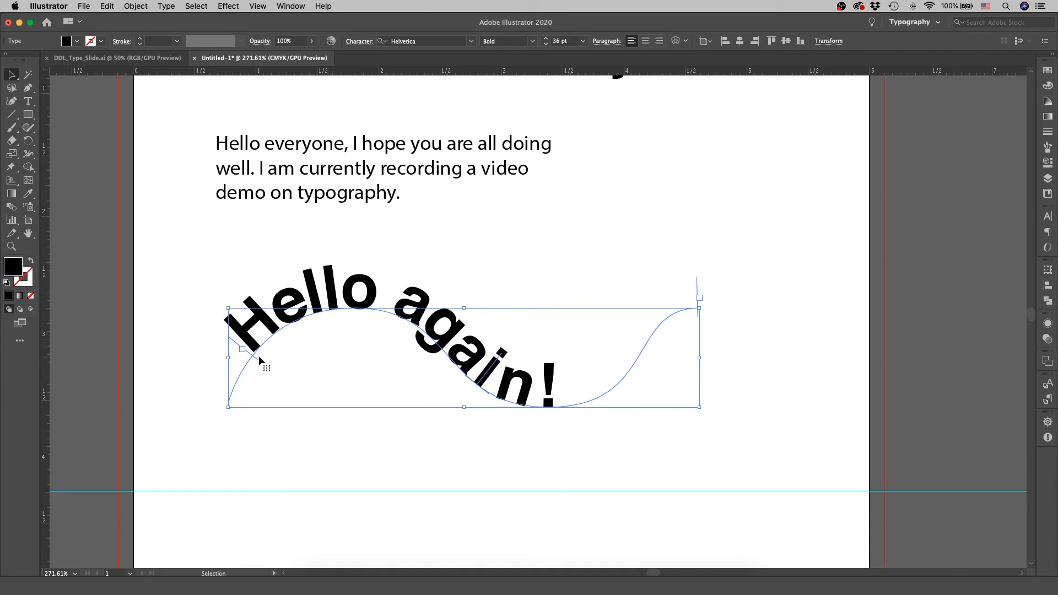
{"action": "key", "text": "a"}
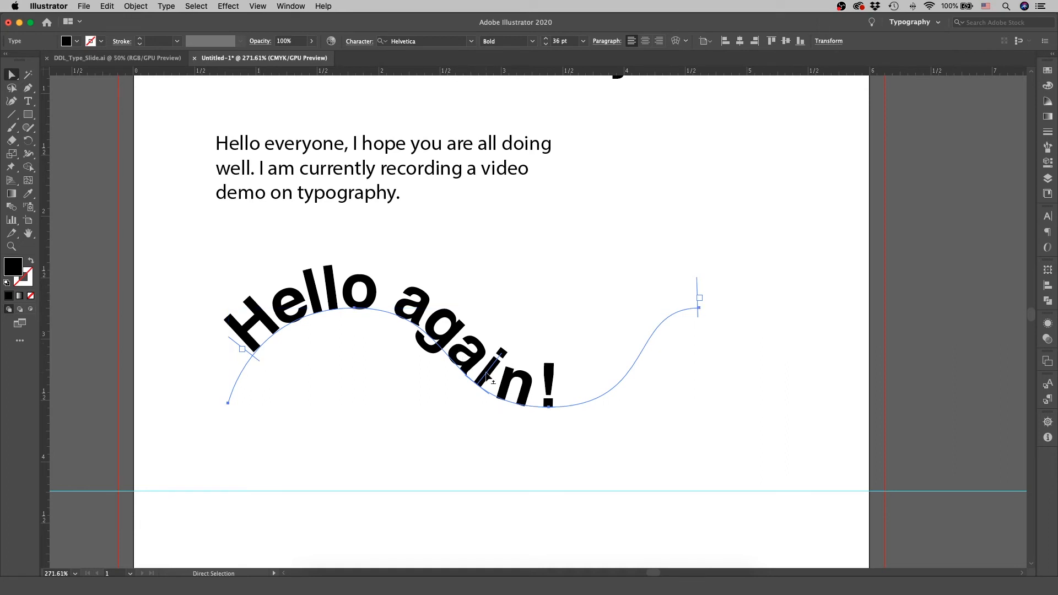
{"action": "left_click_drag", "start_coordinate": [487, 376], "coordinate": [577, 431]}
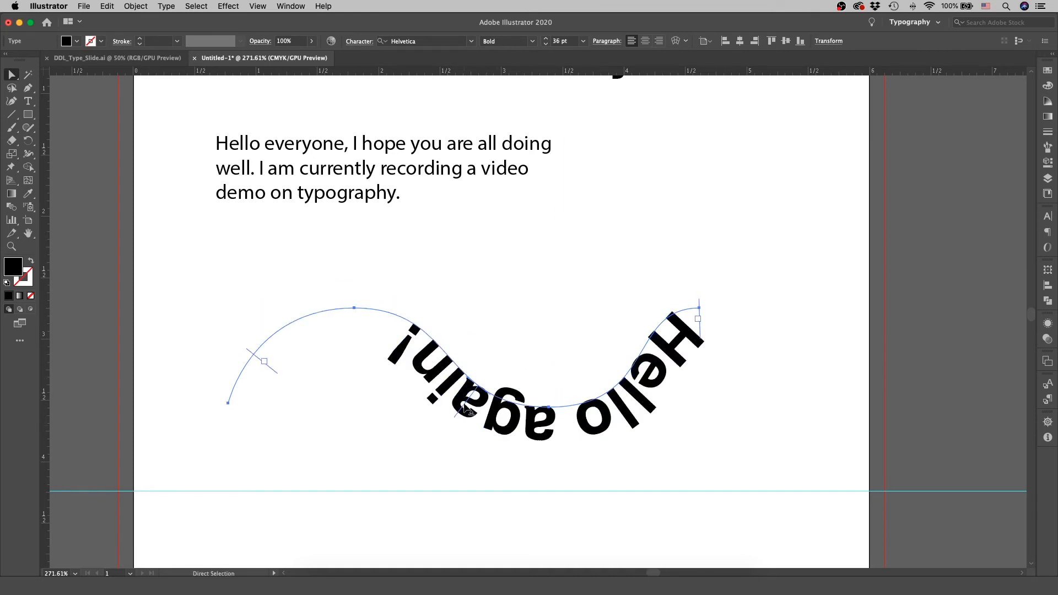
{"action": "left_click_drag", "start_coordinate": [465, 409], "coordinate": [411, 309]}
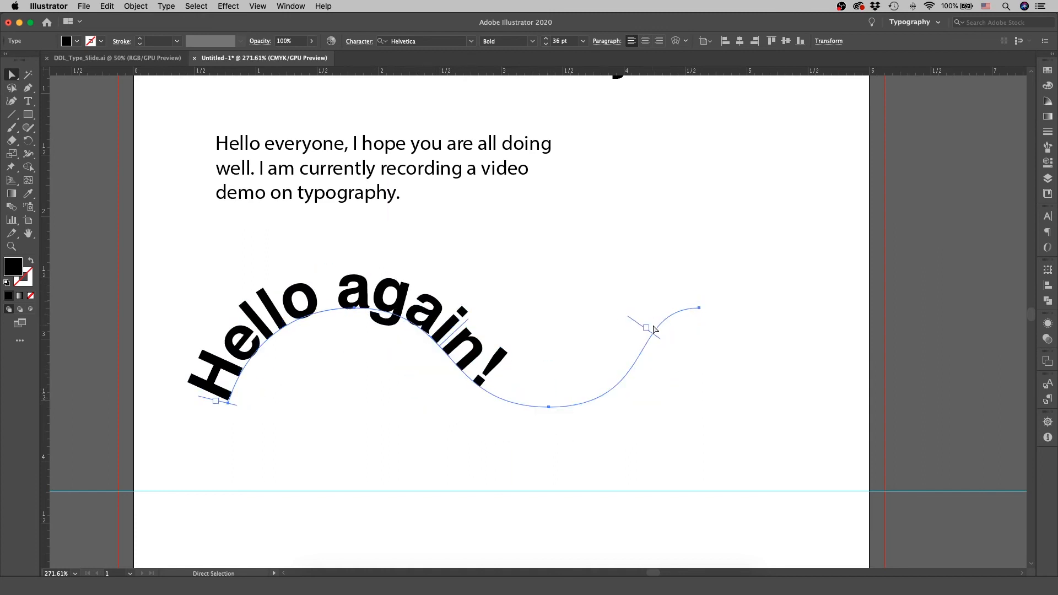
Reposition the path text's start and end brackets so it runs from just before the first crest to near the path's far end.
{"action": "left_click_drag", "start_coordinate": [644, 327], "coordinate": [594, 372]}
{"action": "left_click_drag", "start_coordinate": [518, 404], "coordinate": [496, 398]}
{"action": "left_click_drag", "start_coordinate": [361, 293], "coordinate": [508, 370]}
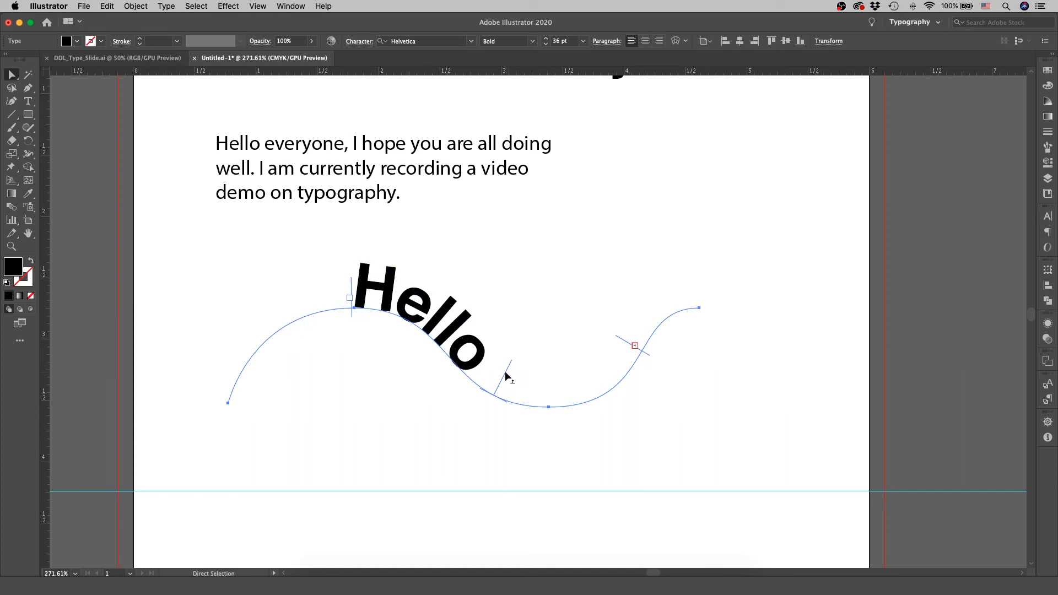
{"action": "left_click_drag", "start_coordinate": [633, 348], "coordinate": [683, 310]}
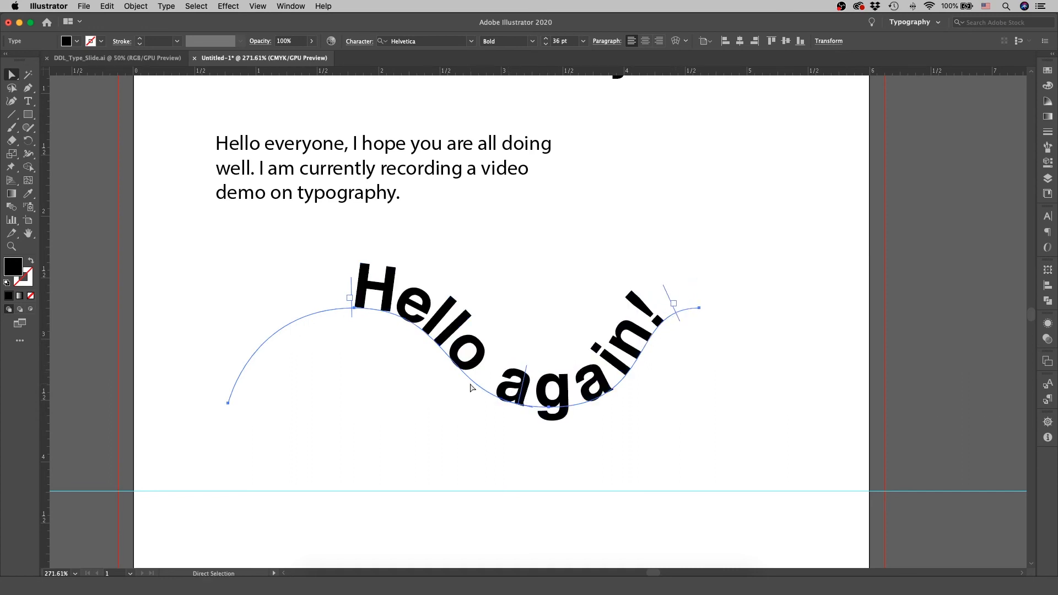
{"action": "left_click_drag", "start_coordinate": [352, 292], "coordinate": [314, 303]}
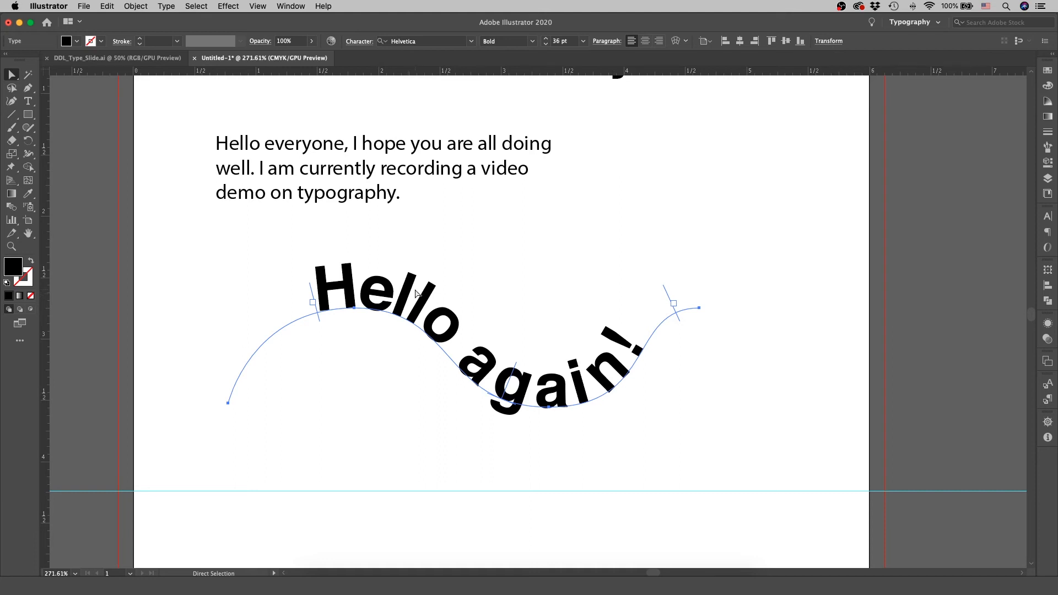
Insert an exclamation mark after "Hello" in the path text, without a space before it, and finish text editing.
{"action": "key", "text": "t"}
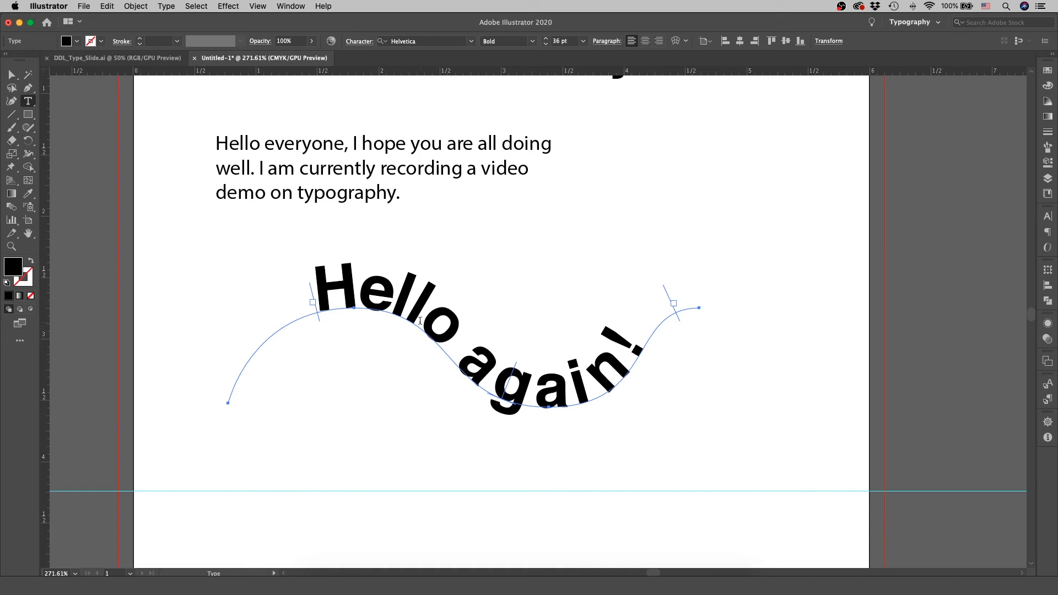
{"action": "left_click", "coordinate": [481, 349]}
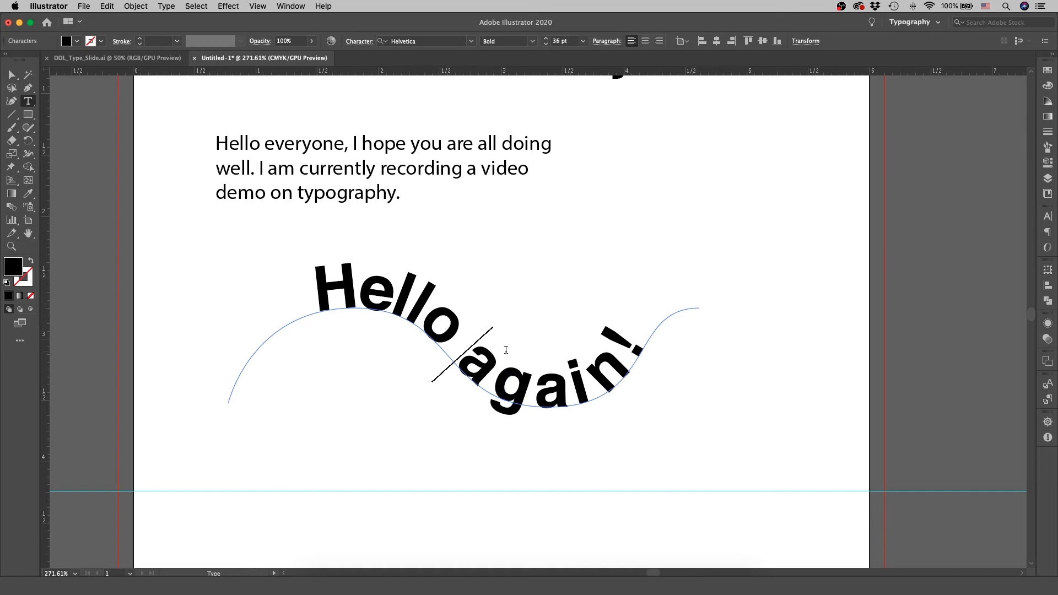
{"action": "type", "text": "!"}
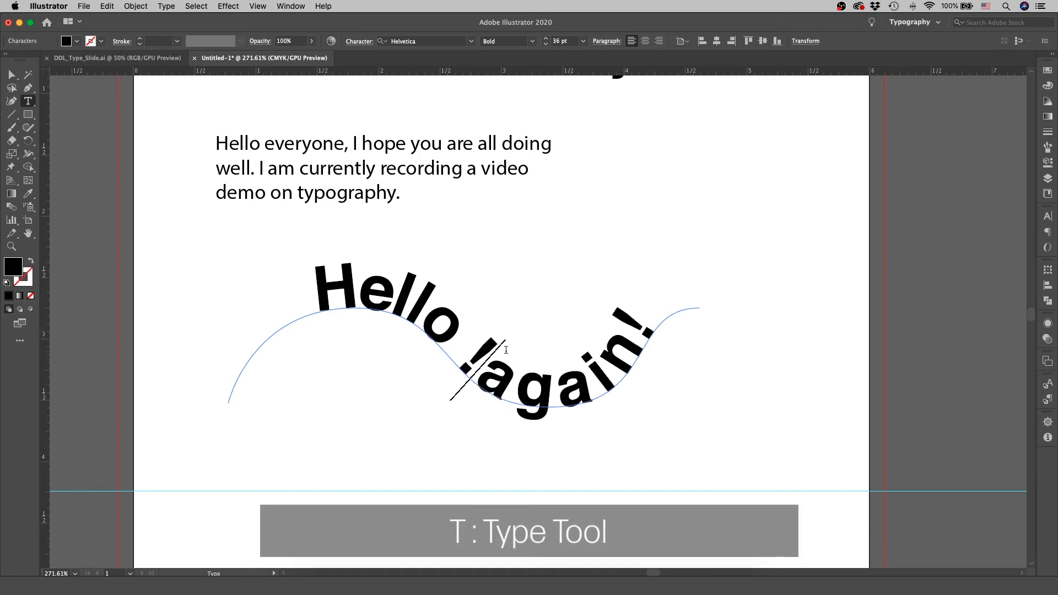
{"action": "left_click", "coordinate": [468, 356]}
{"action": "key", "text": "BackSpace"}
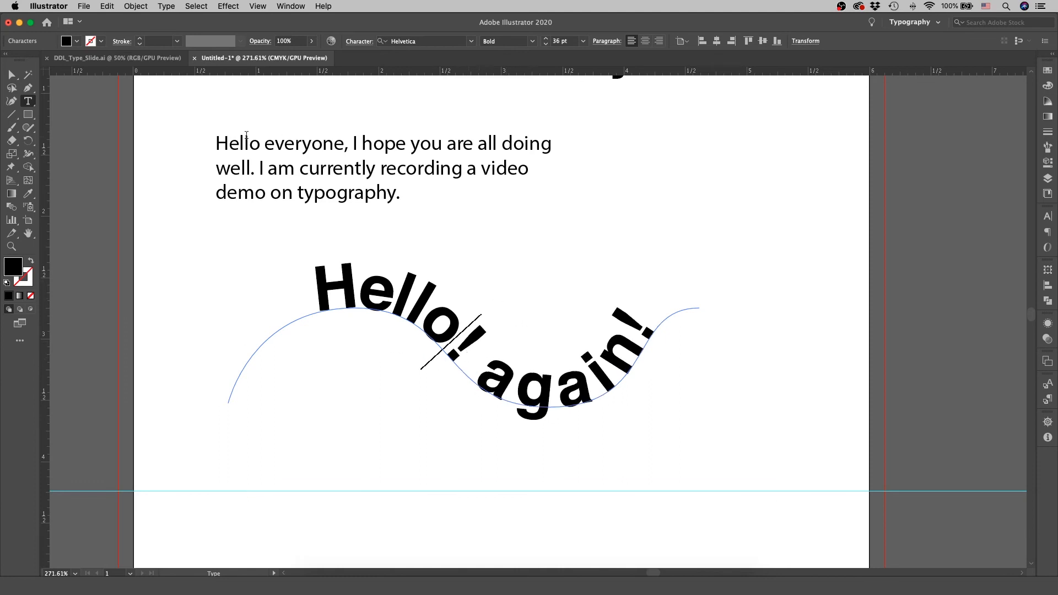
{"action": "key", "text": "Escape"}
{"action": "key", "text": "v"}
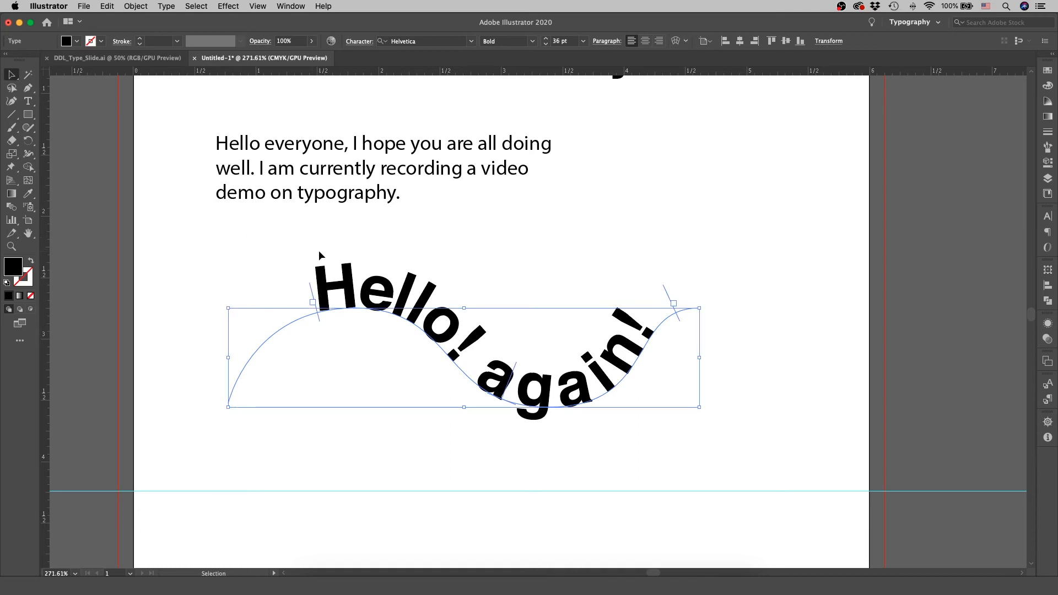
Scale the "Hello! again!" path text proportionally to about half size and place it just below the paragraph, near its left edge.
{"action": "left_click_drag", "start_coordinate": [448, 337], "coordinate": [494, 304]}
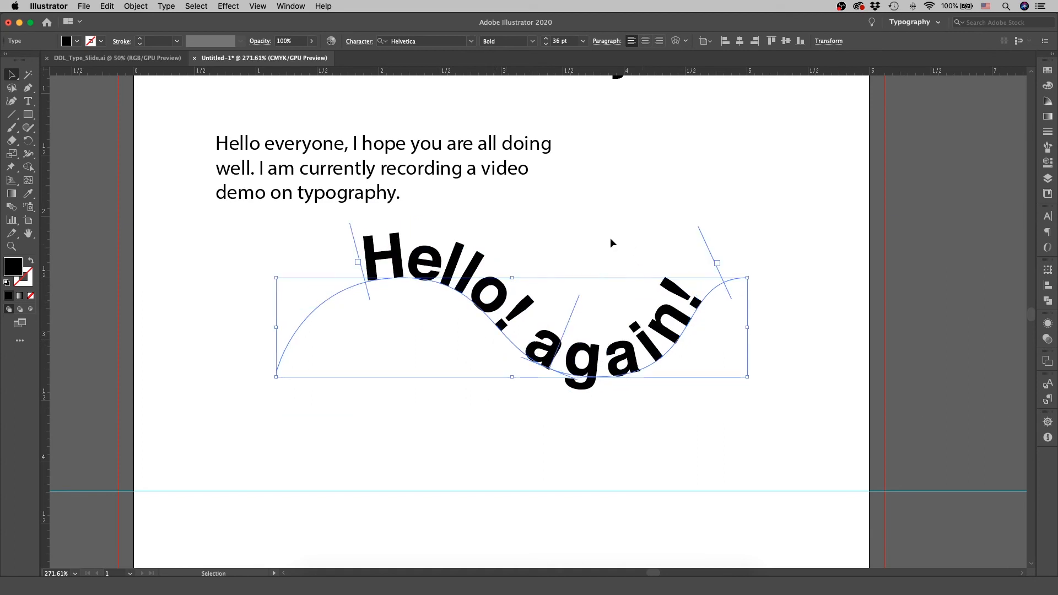
{"action": "left_click_drag", "start_coordinate": [749, 329], "coordinate": [522, 342]}
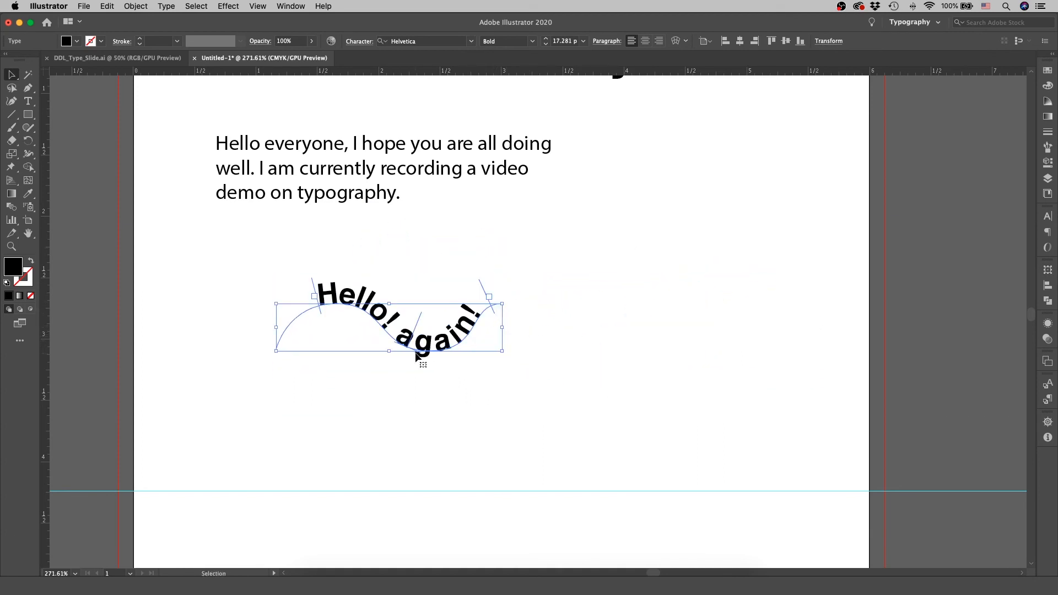
{"action": "scroll", "coordinate": [571, 326], "scroll_direction": "up", "scroll_amount": 1}
{"action": "scroll", "coordinate": [571, 326], "scroll_direction": "up", "scroll_amount": 5}
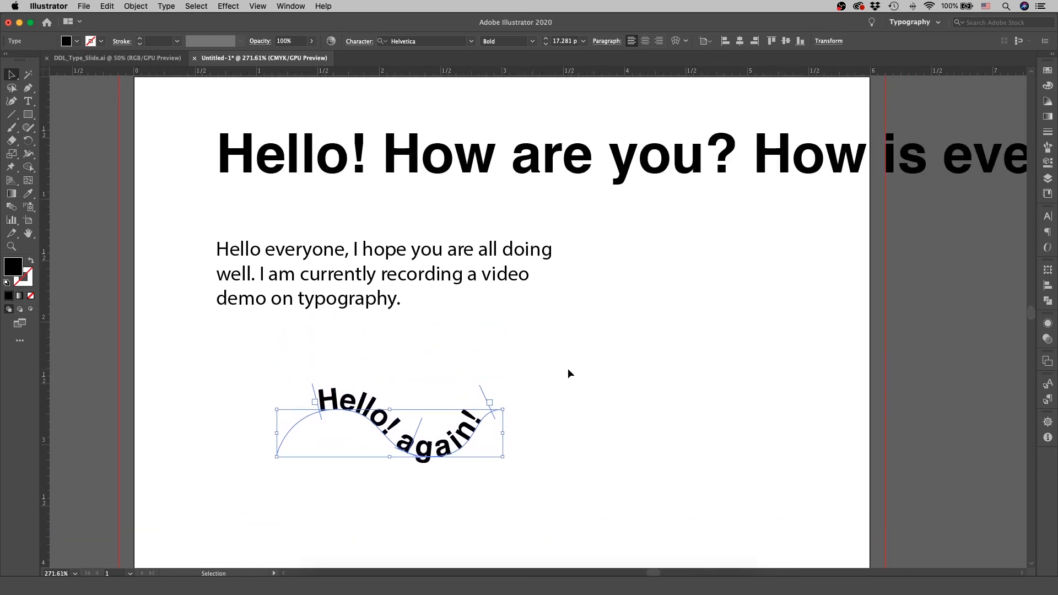
{"action": "left_click_drag", "start_coordinate": [420, 427], "coordinate": [362, 373]}
{"action": "left_click", "coordinate": [551, 357]}
Select the greeting line, the paragraph and the path text, and fill them all with bright cyan.
{"action": "left_click_drag", "start_coordinate": [175, 146], "coordinate": [476, 406]}
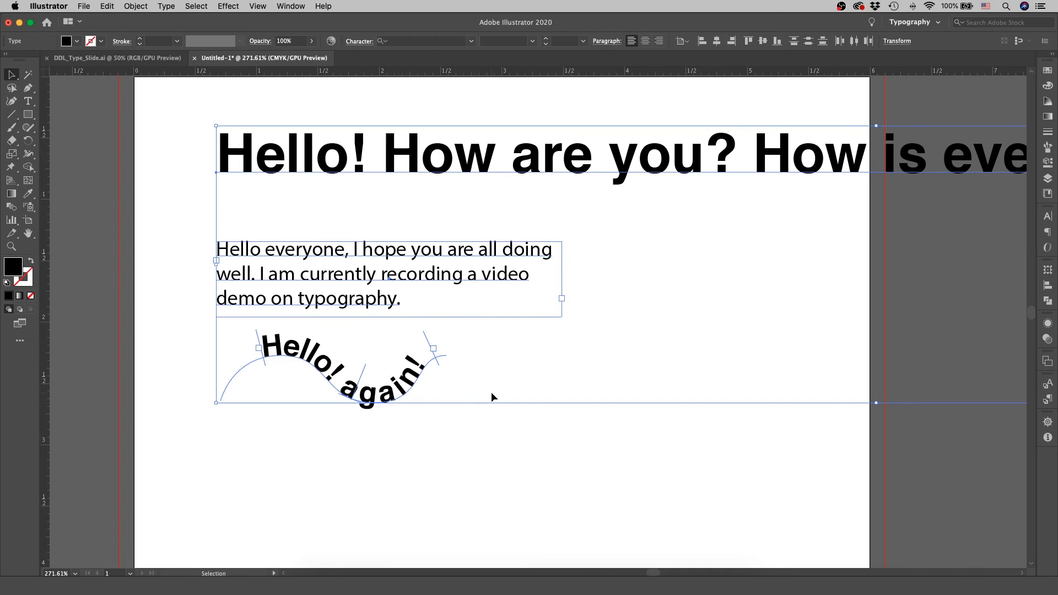
{"action": "double_click", "coordinate": [7, 271]}
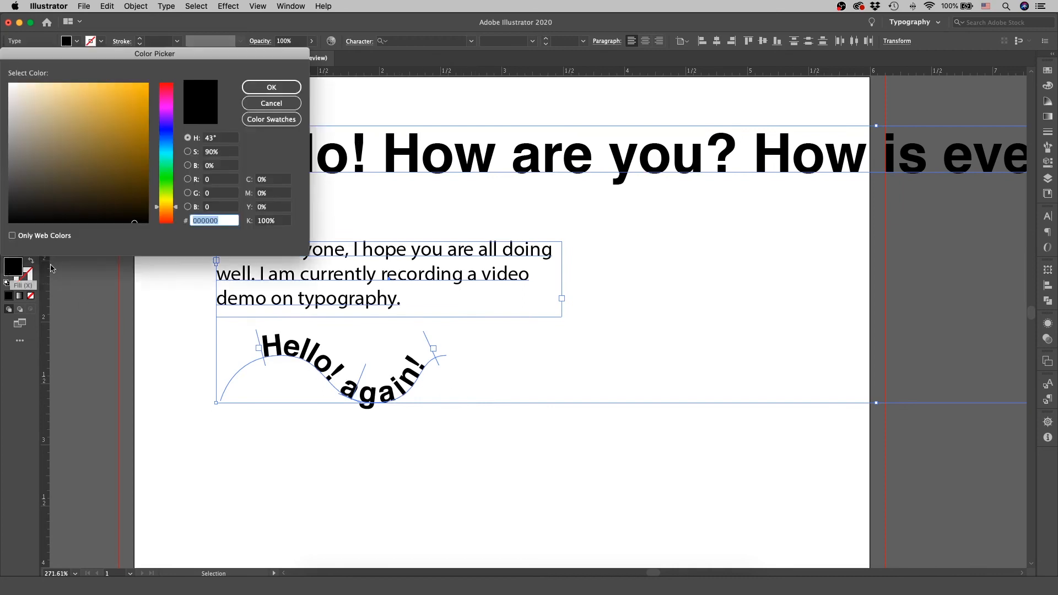
{"action": "left_click_drag", "start_coordinate": [135, 63], "coordinate": [663, 216]}
{"action": "left_click", "coordinate": [697, 312]}
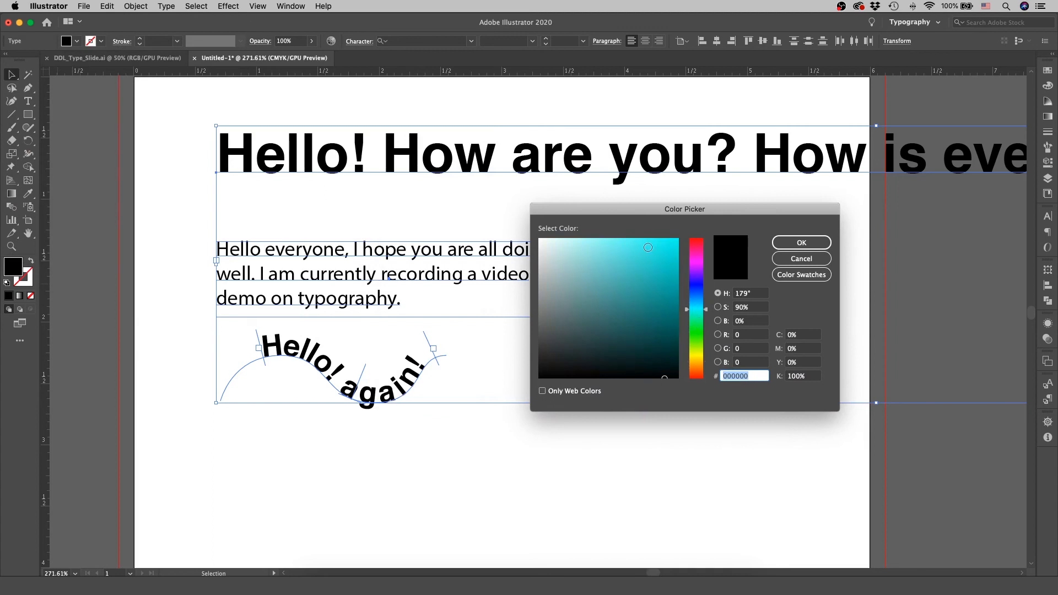
{"action": "left_click", "coordinate": [648, 247]}
{"action": "left_click", "coordinate": [801, 242]}
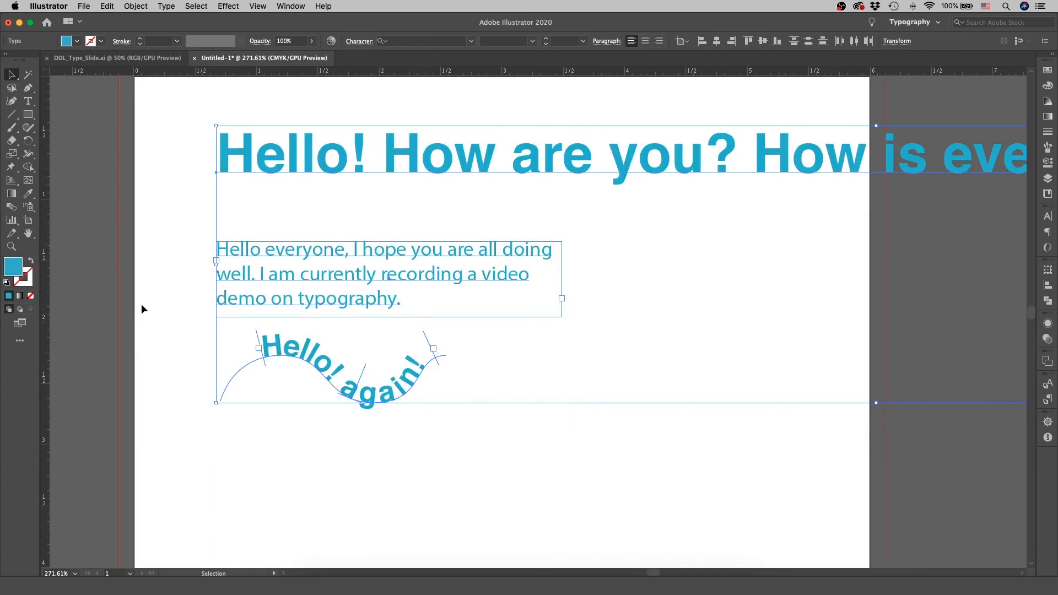
Swap the fill and stroke of the three text objects and set their stroke color to dark teal 36605E.
{"action": "key", "text": "shift+x"}
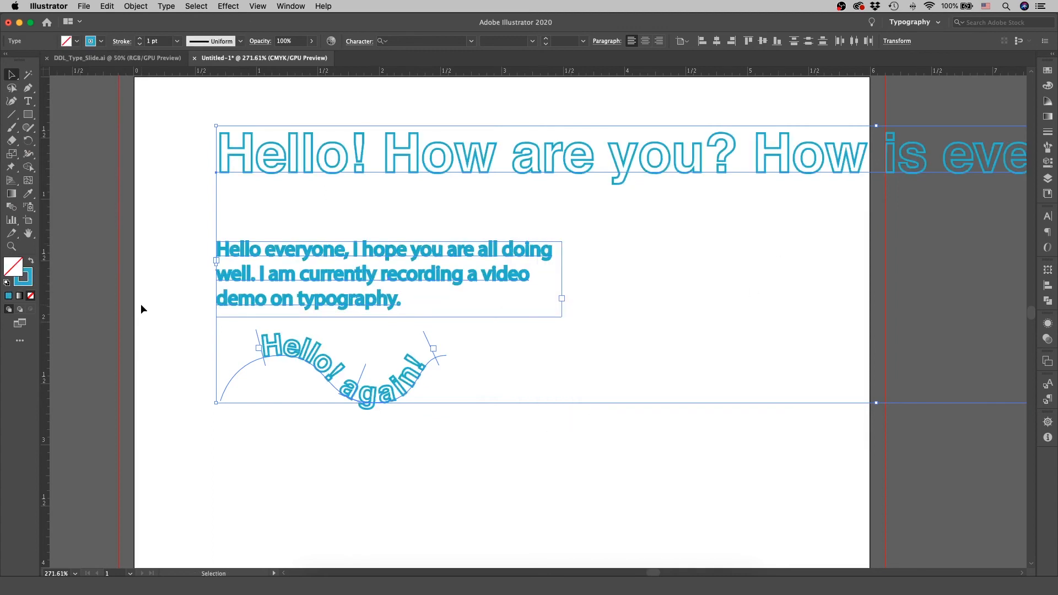
{"action": "double_click", "coordinate": [22, 284]}
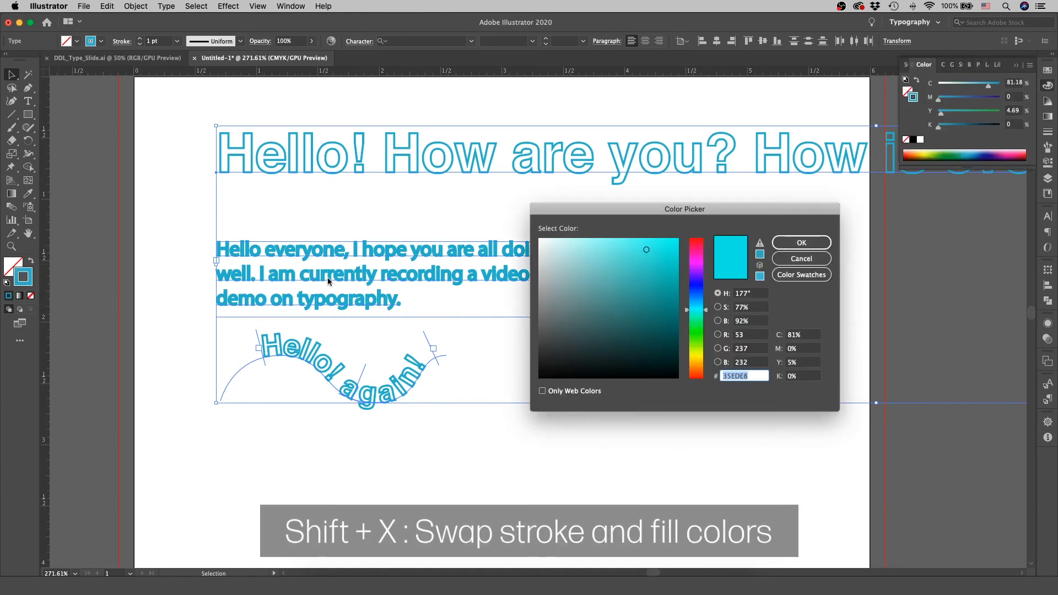
{"action": "left_click_drag", "start_coordinate": [636, 261], "coordinate": [600, 325]}
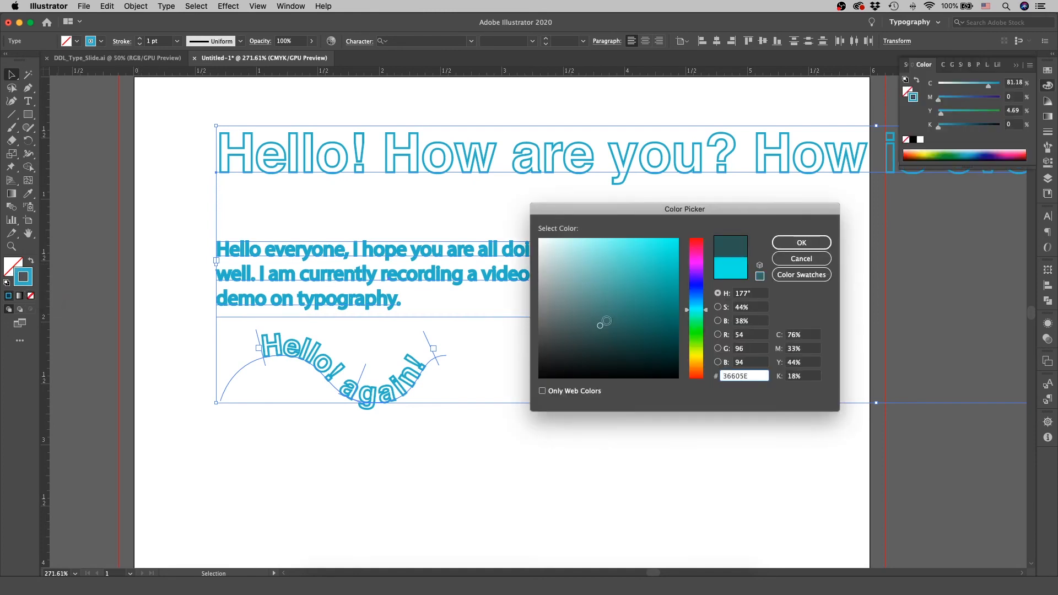
{"action": "left_click", "coordinate": [800, 243]}
Give the three text objects a bright cyan fill, set their stroke weight to 0.25 pt, and deselect them.
{"action": "double_click", "coordinate": [13, 267]}
{"action": "left_click", "coordinate": [644, 265]}
{"action": "left_click", "coordinate": [801, 242]}
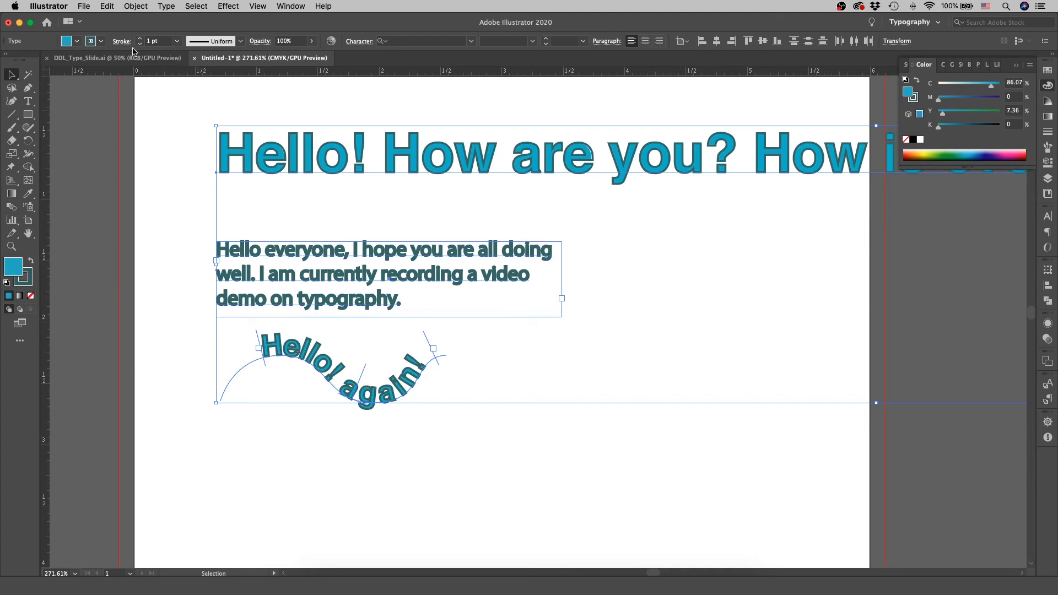
{"action": "left_click", "coordinate": [177, 40]}
{"action": "left_click", "coordinate": [193, 56]}
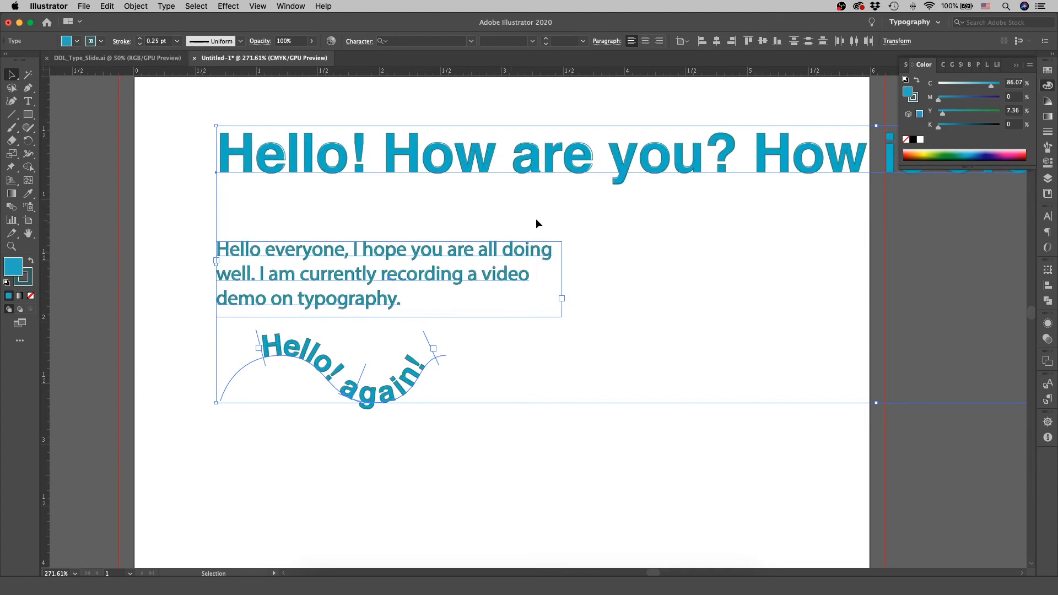
{"action": "left_click", "coordinate": [560, 216]}
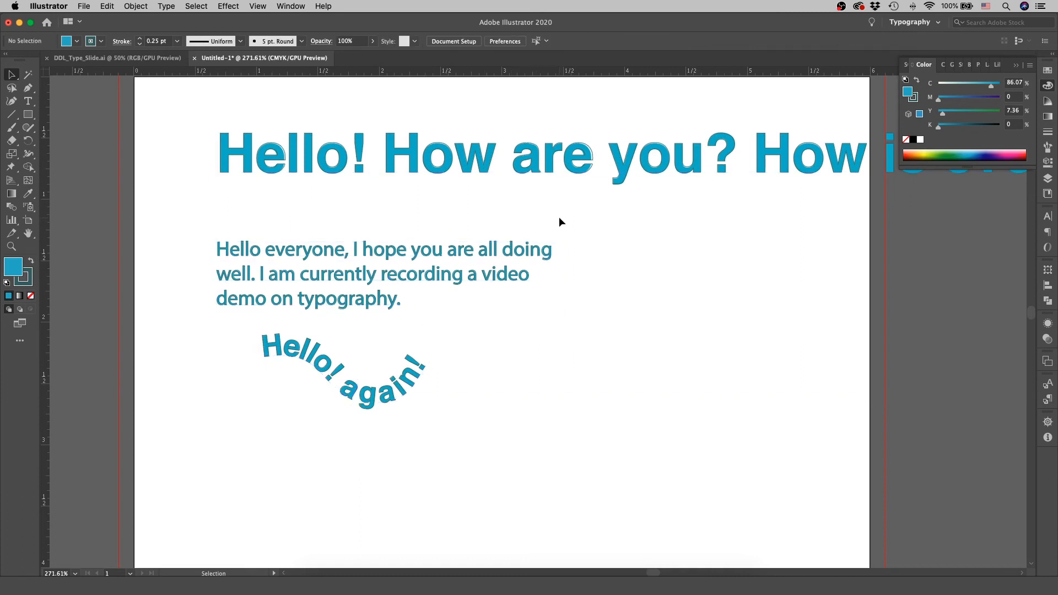
Delete the greeting line, the paragraph and the "Hello! again!" path text from the artboard.
{"action": "key", "text": "z"}
{"action": "left_click_drag", "start_coordinate": [585, 125], "coordinate": [590, 235]}
{"action": "key", "text": "v"}
{"action": "left_click_drag", "start_coordinate": [97, 117], "coordinate": [550, 529]}
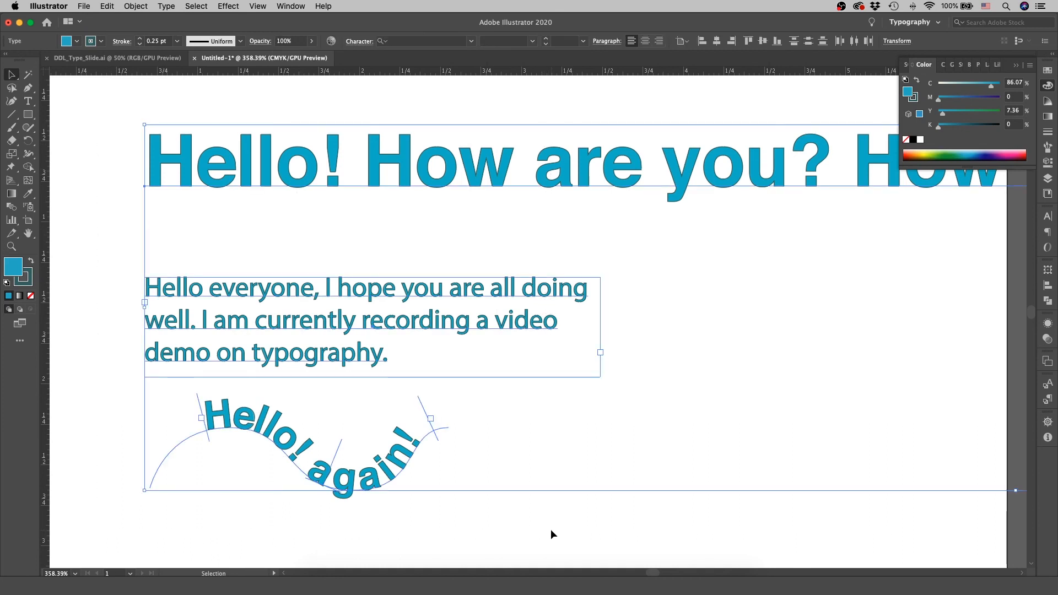
{"action": "key", "text": "Delete"}
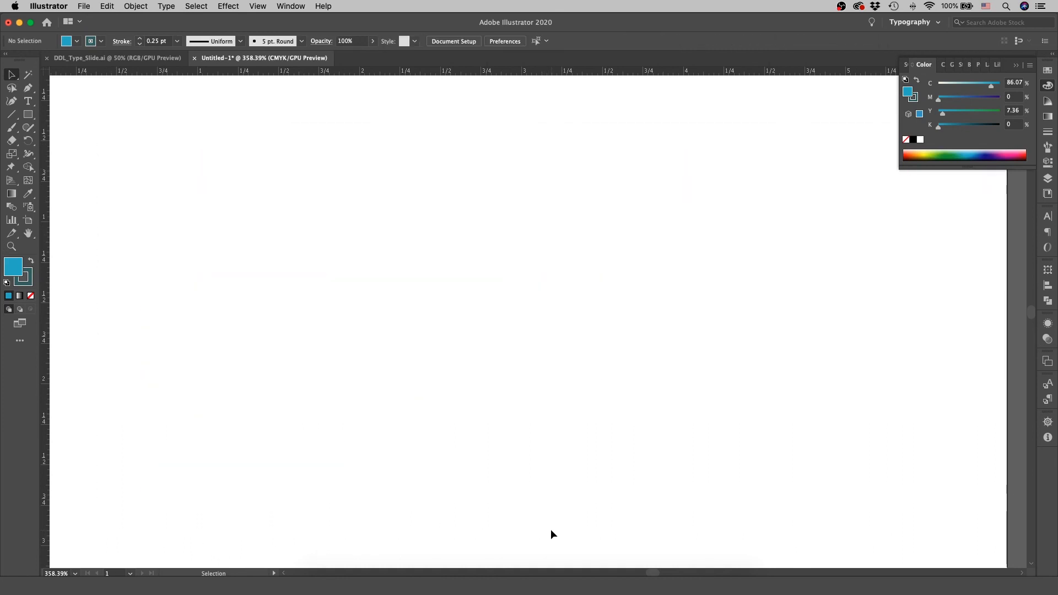
Create vertical point text reading "Hello" on the empty artboard with the Vertical Type tool.
{"action": "key", "text": "m"}
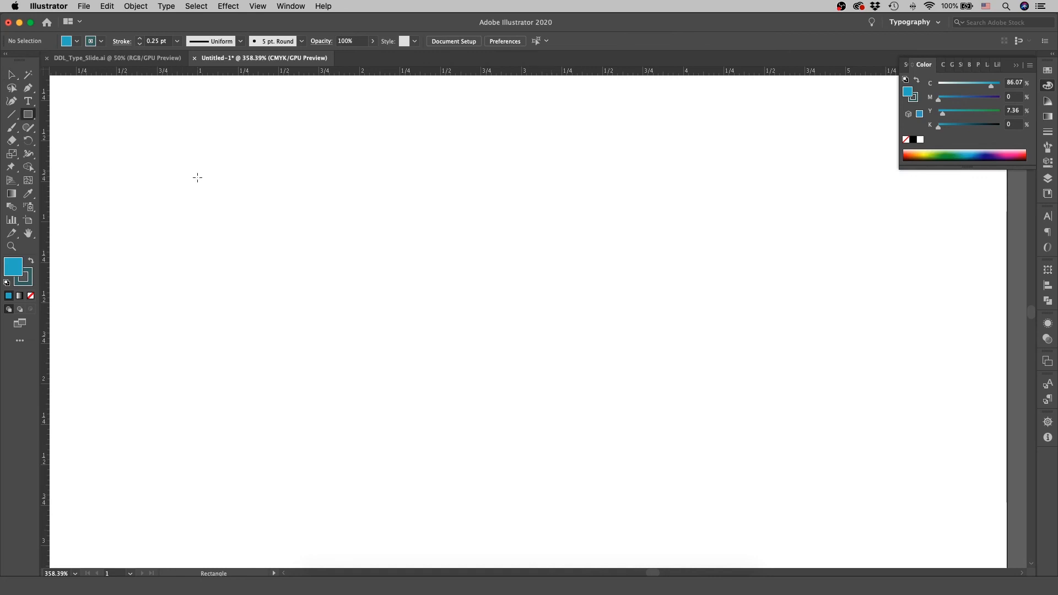
{"action": "key", "text": "t"}
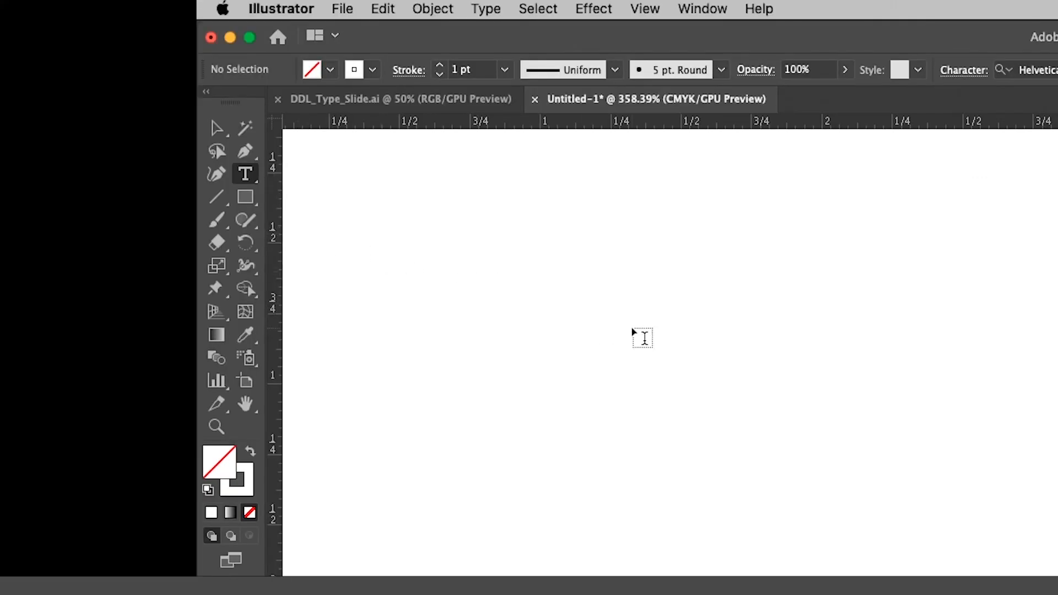
{"action": "left_click", "coordinate": [245, 175]}
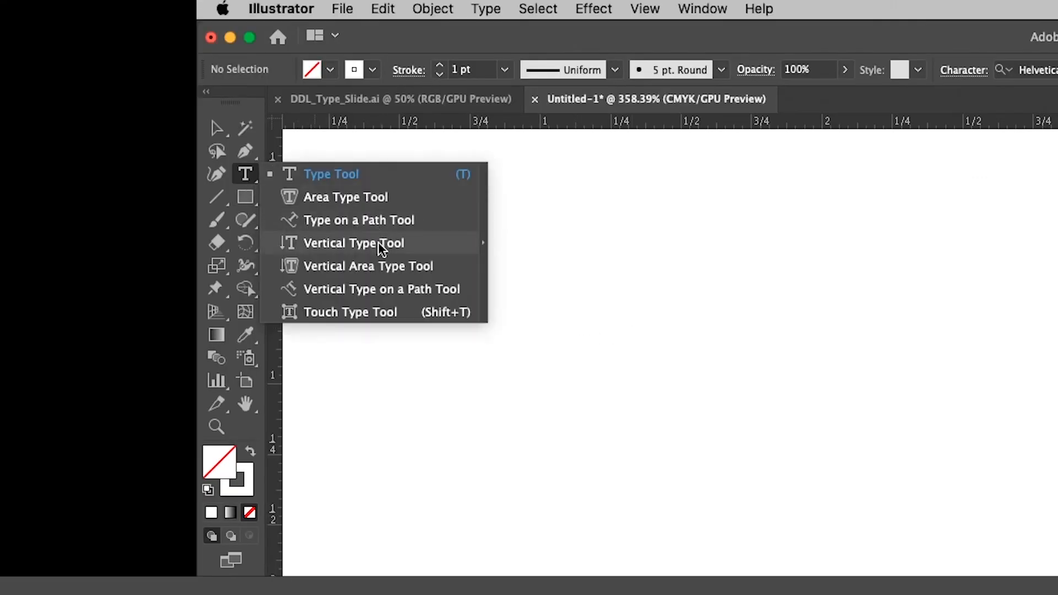
{"action": "left_click", "coordinate": [410, 248]}
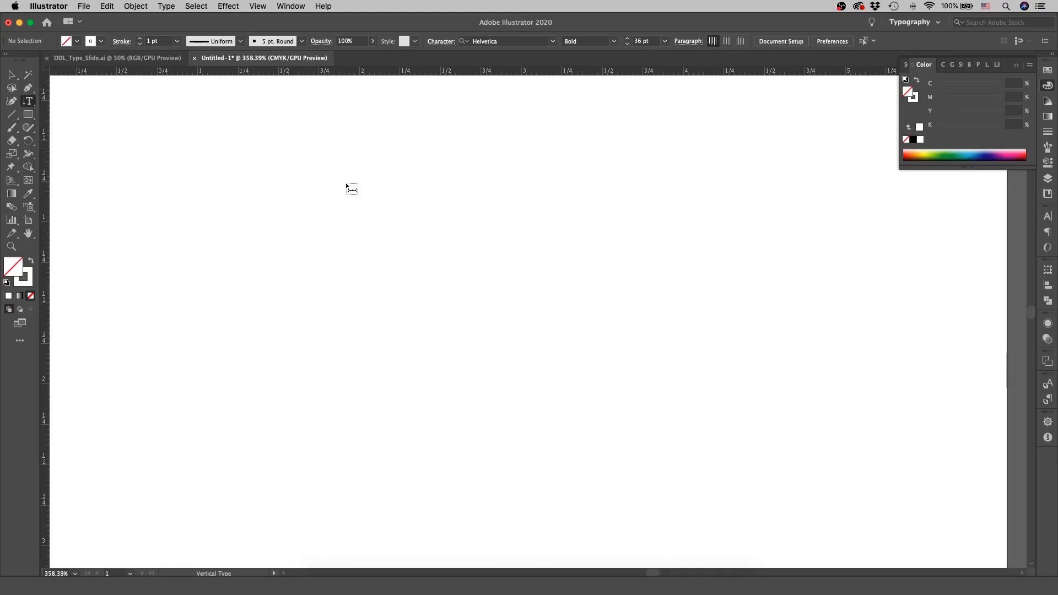
{"action": "left_click", "coordinate": [352, 189]}
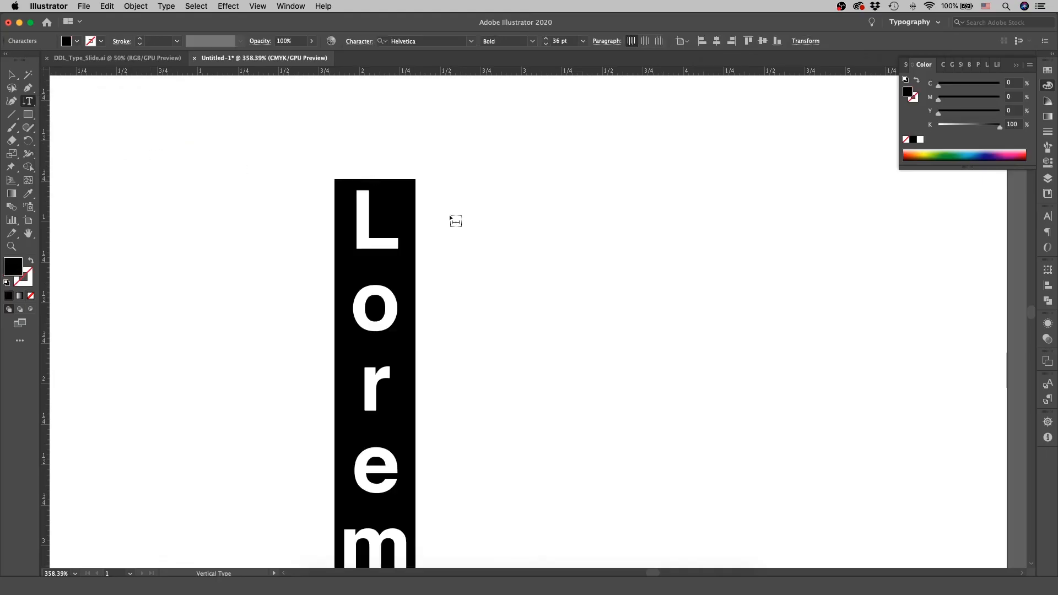
{"action": "type", "text": "Hello"}
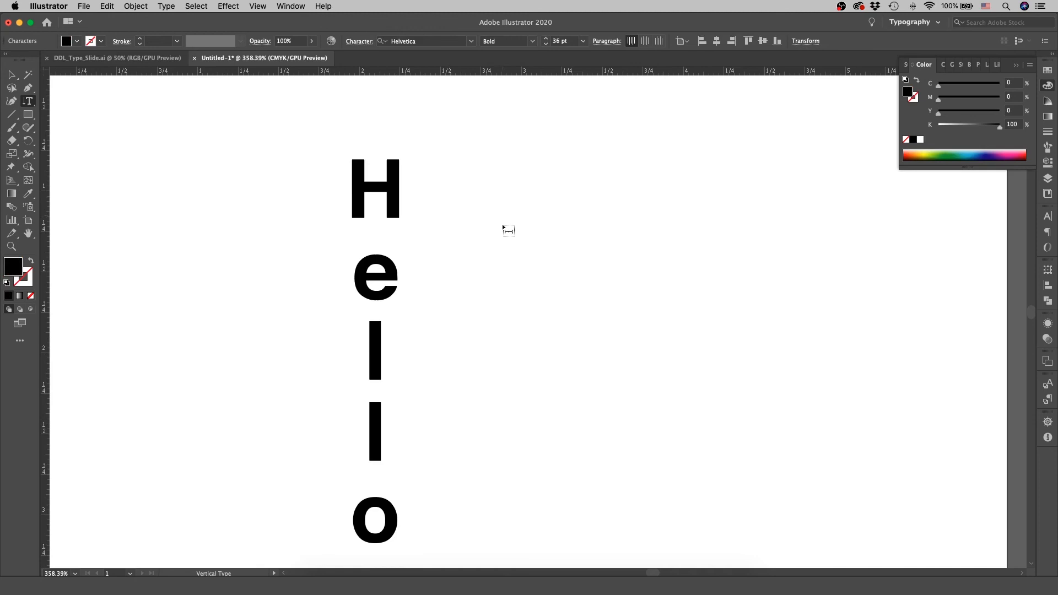
Draw a vertical area text box to the right of the vertical "Hello" and enter "Hello every" in it.
{"action": "scroll", "coordinate": [503, 227], "scroll_direction": "down", "scroll_amount": 3}
{"action": "left_click_drag", "start_coordinate": [489, 161], "coordinate": [826, 527]}
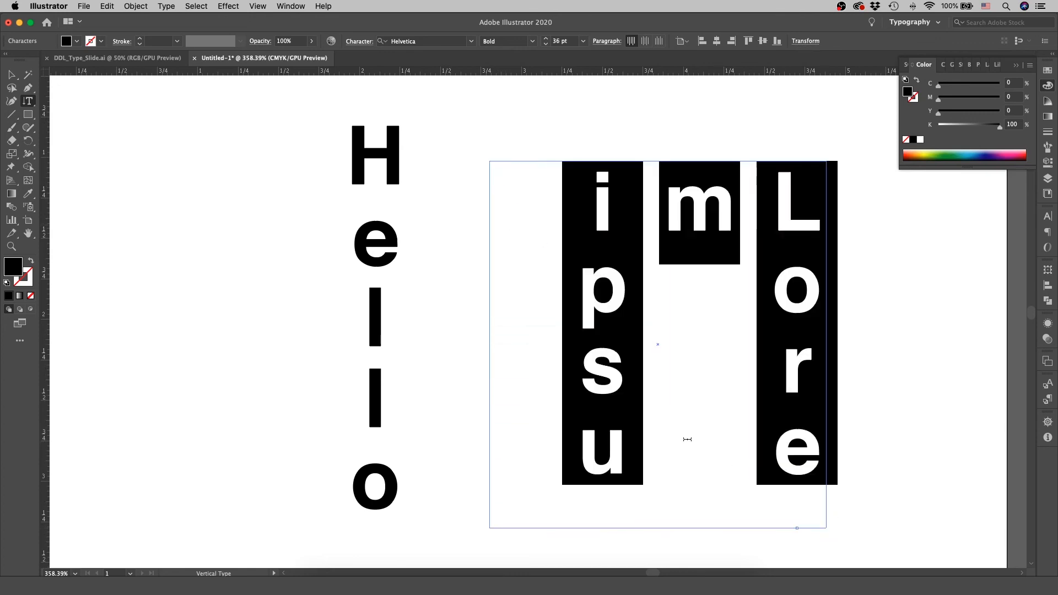
{"action": "type", "text": "Hello every"}
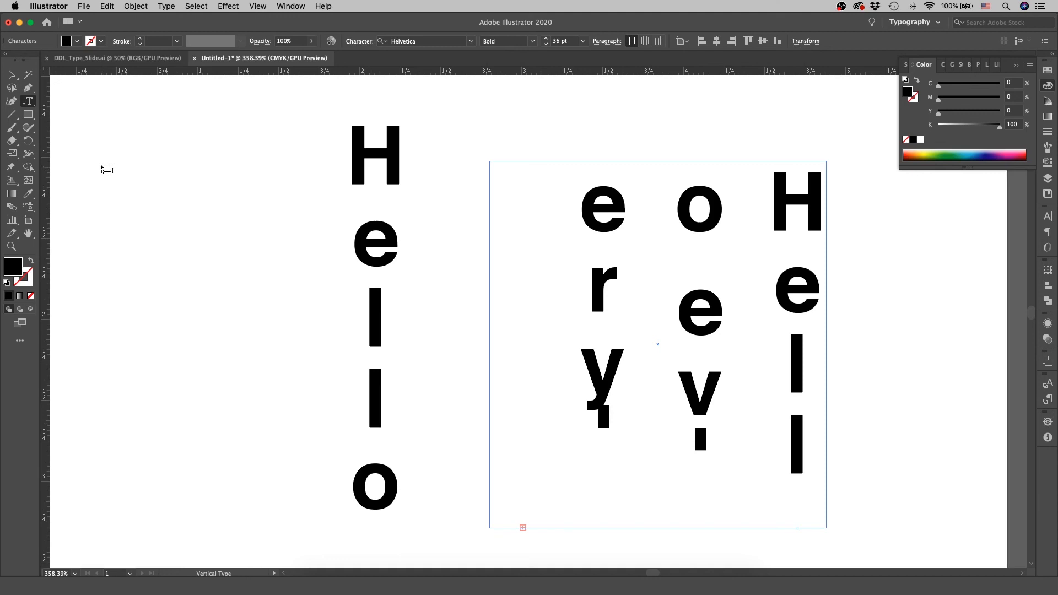
Select the vertical point text and the vertical area text together and delete both.
{"action": "left_click", "coordinate": [11, 74]}
{"action": "left_click", "coordinate": [472, 293]}
{"action": "left_click", "coordinate": [395, 276]}
{"action": "left_click_drag", "start_coordinate": [241, 187], "coordinate": [822, 392]}
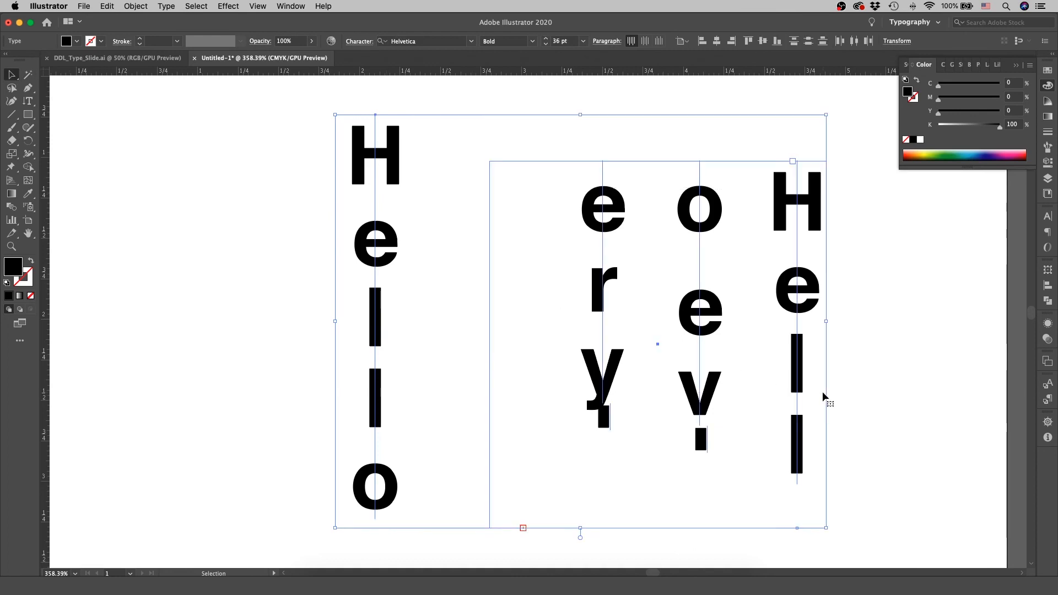
{"action": "key", "text": "Delete"}
Draw a black ellipse about 2.75 in wide and 1.84 in high in the middle of the artboard.
{"action": "left_click", "coordinate": [28, 114]}
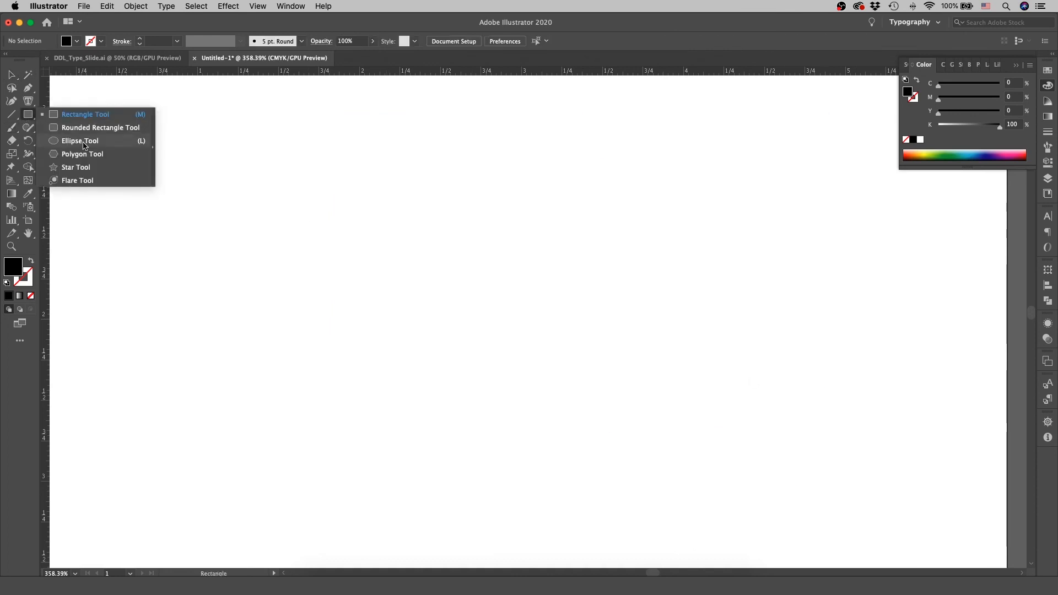
{"action": "left_click", "coordinate": [80, 141]}
{"action": "left_click_drag", "start_coordinate": [306, 178], "coordinate": [750, 476]}
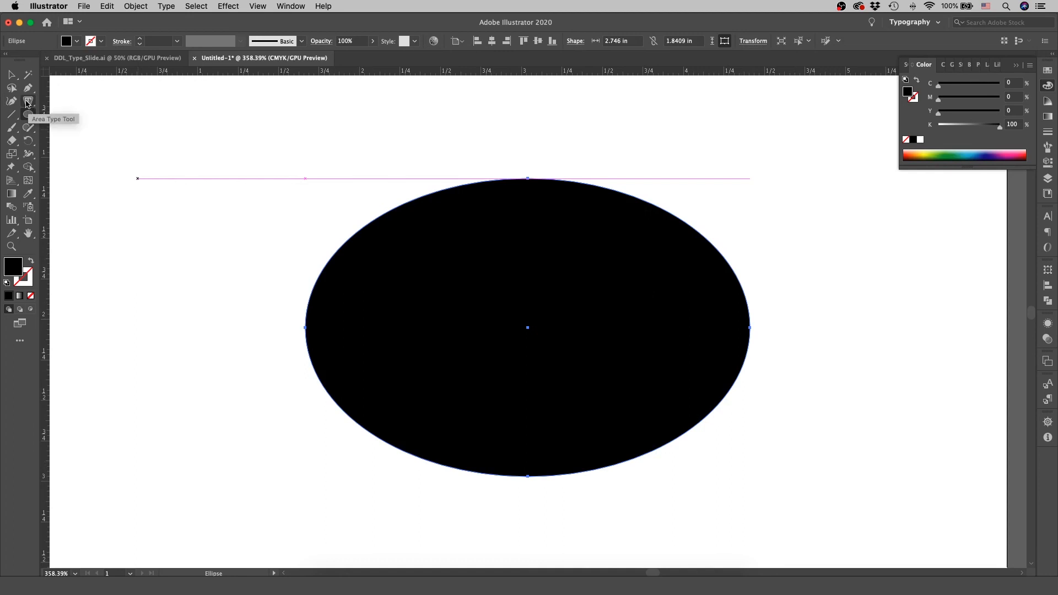
Convert the ellipse into an area type container and set its placeholder text to 11 pt.
{"action": "left_click_drag", "start_coordinate": [28, 103], "coordinate": [80, 118]}
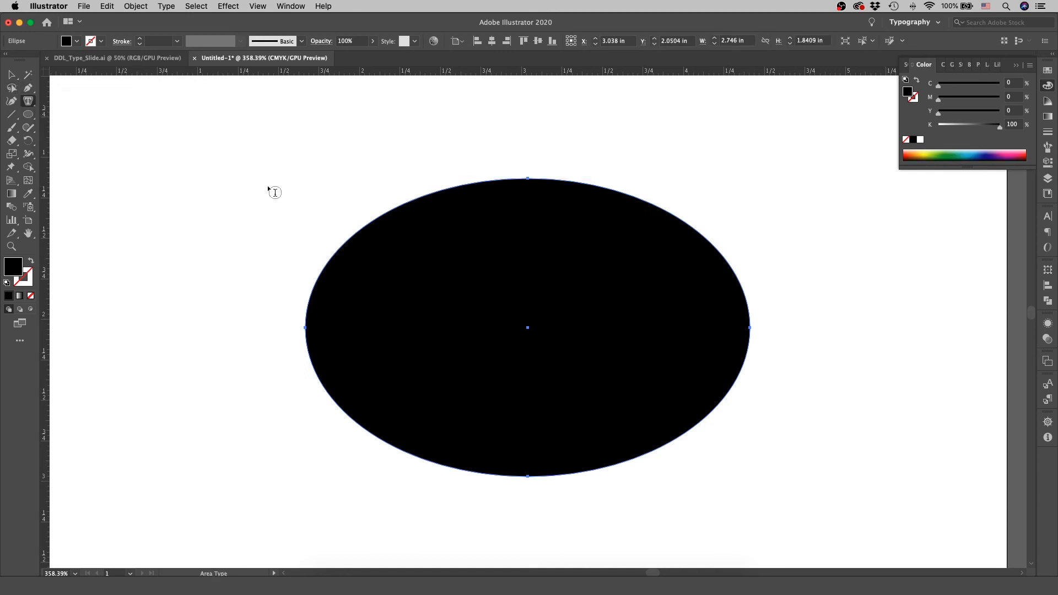
{"action": "left_click", "coordinate": [728, 261]}
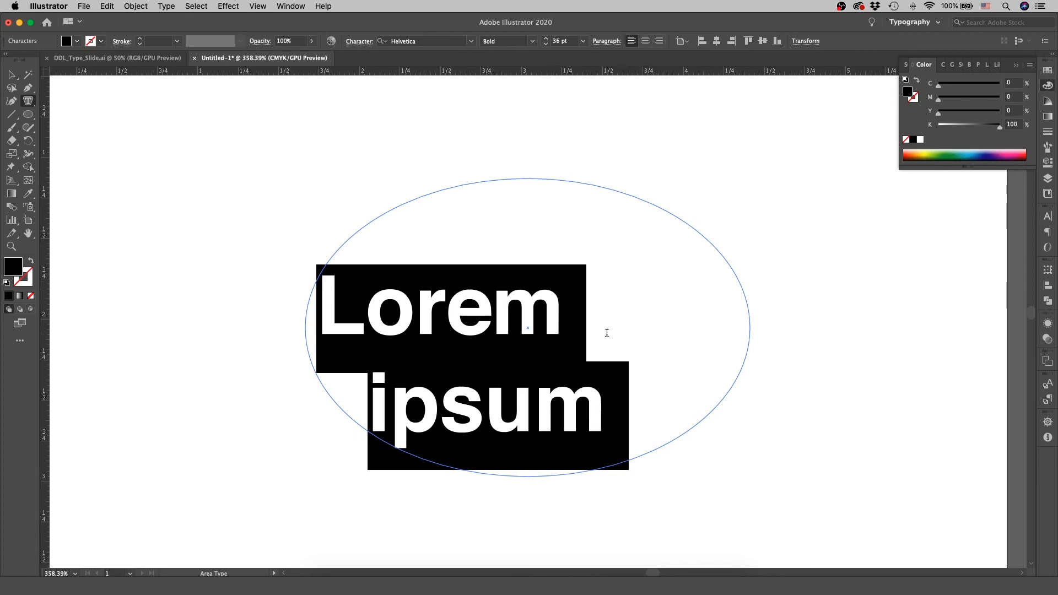
{"action": "left_click", "coordinate": [582, 40]}
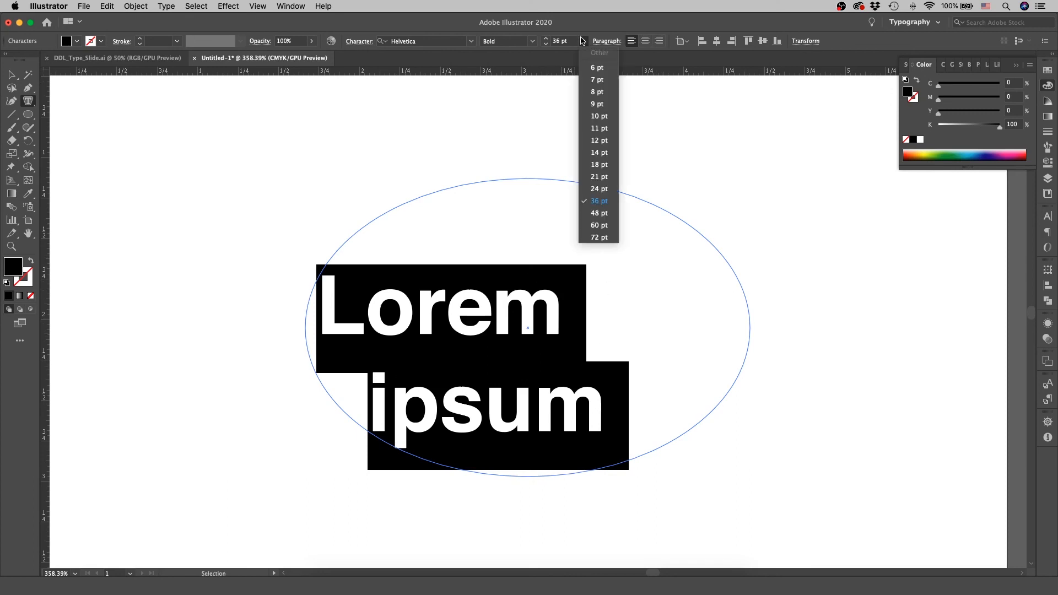
{"action": "left_click", "coordinate": [605, 128]}
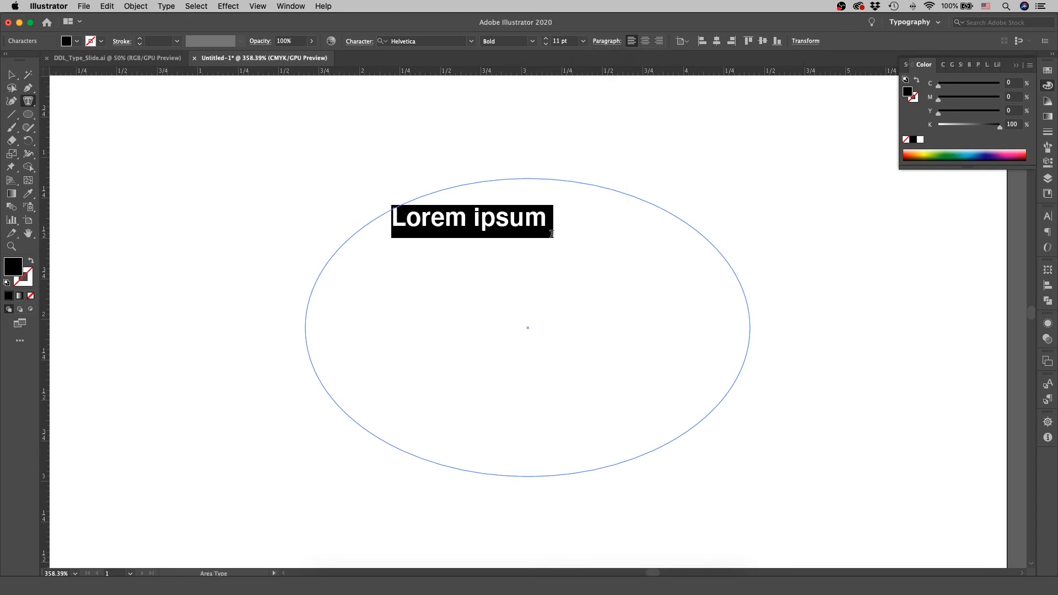
Replace the oval's placeholder text with "Hello everyone we are going to try and fill this shape with".
{"action": "left_click", "coordinate": [553, 223]}
{"action": "left_click_drag", "start_coordinate": [558, 220], "coordinate": [354, 218]}
{"action": "type", "text": "Hello everyo"}
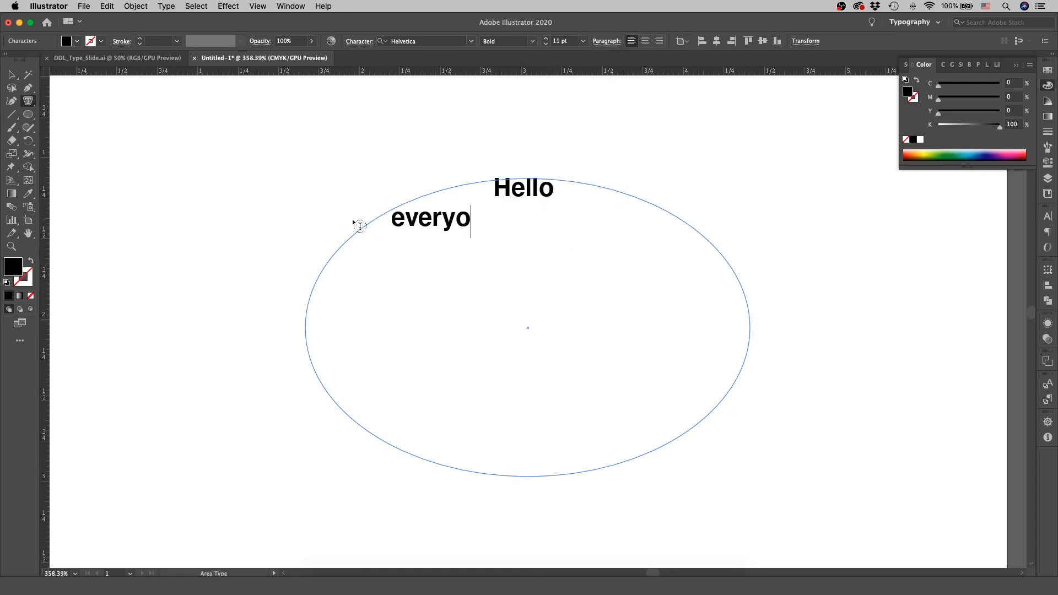
{"action": "type", "text": "ne we are going to try"}
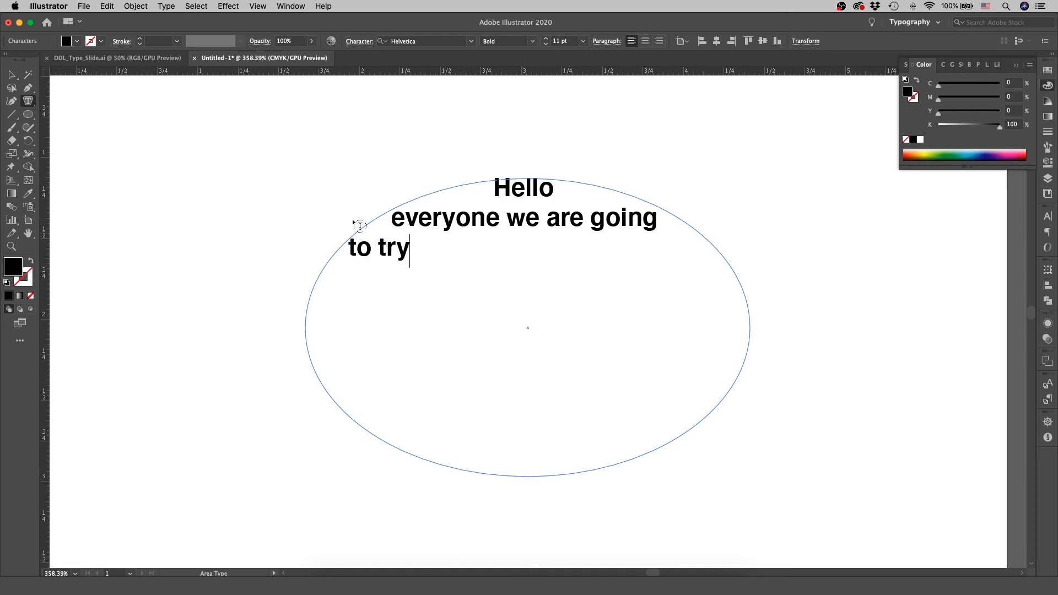
{"action": "type", "text": " and fill this shape"}
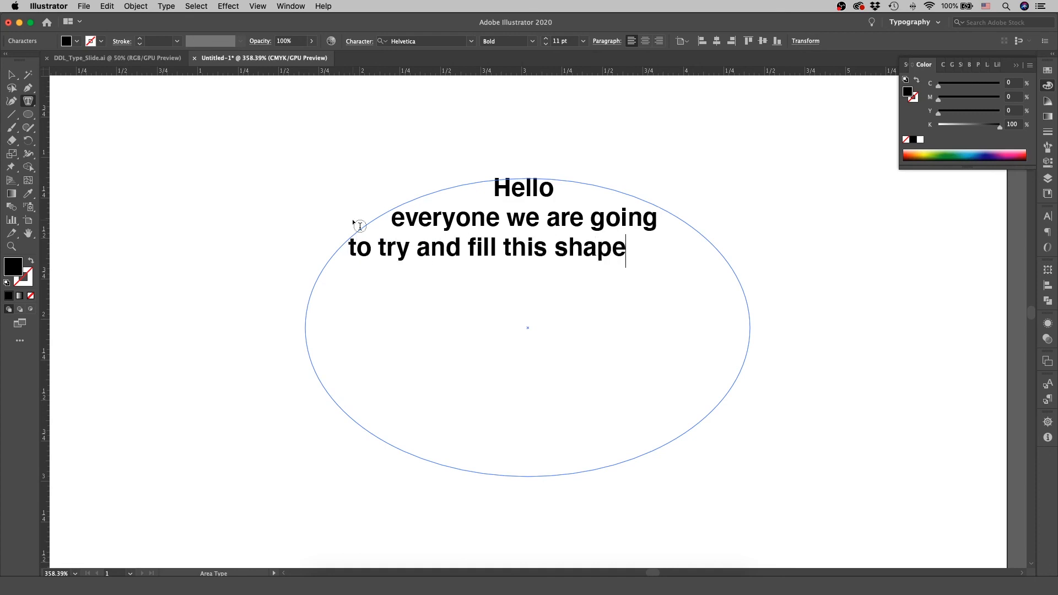
{"action": "type", "text": " with a lot of text "}
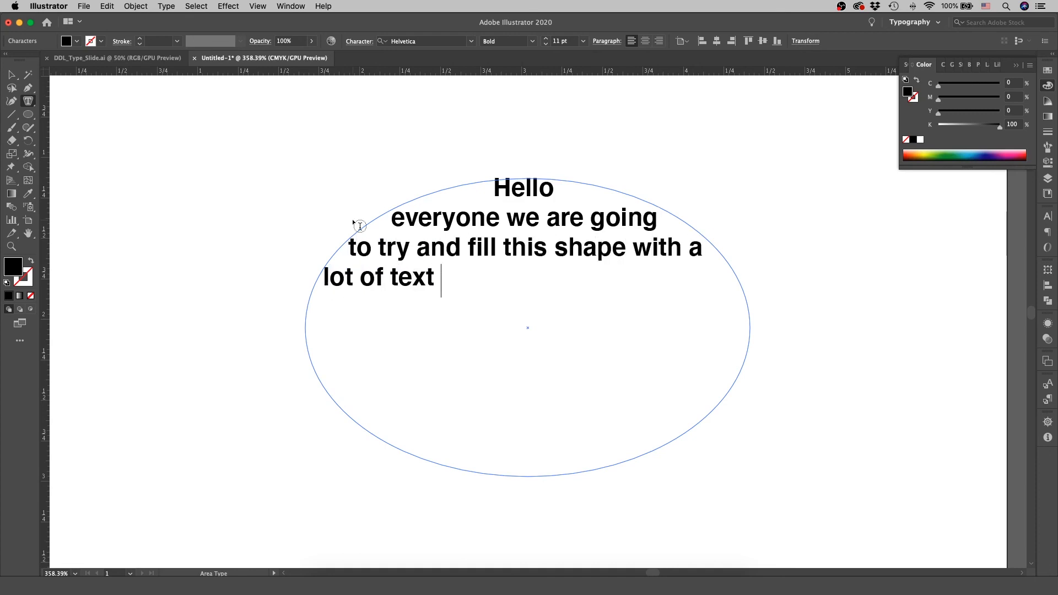
{"action": "type", "text": "so you can see exa"}
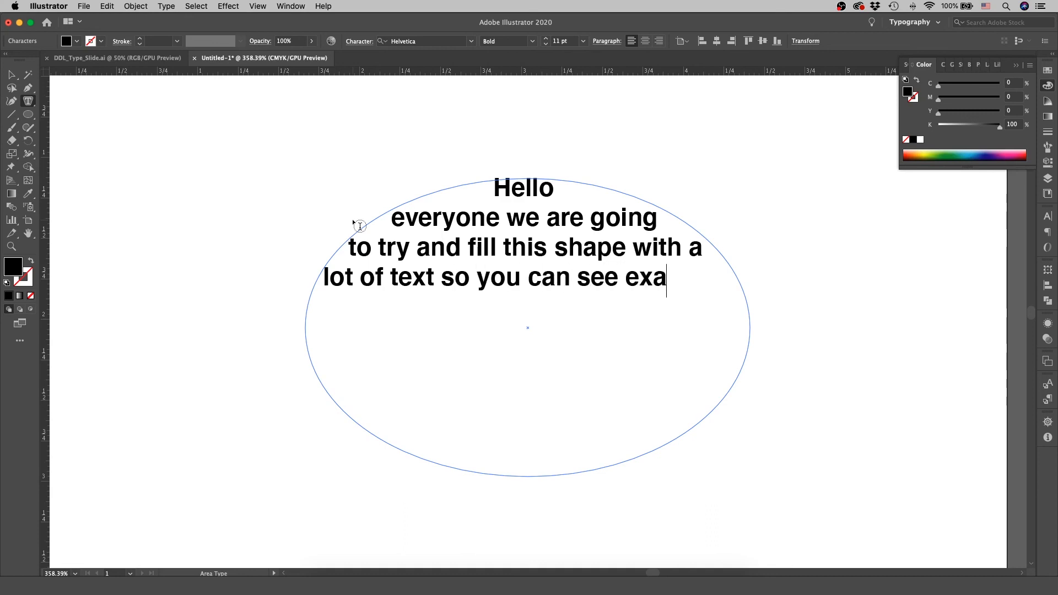
{"action": "type", "text": "ctly what this o"}
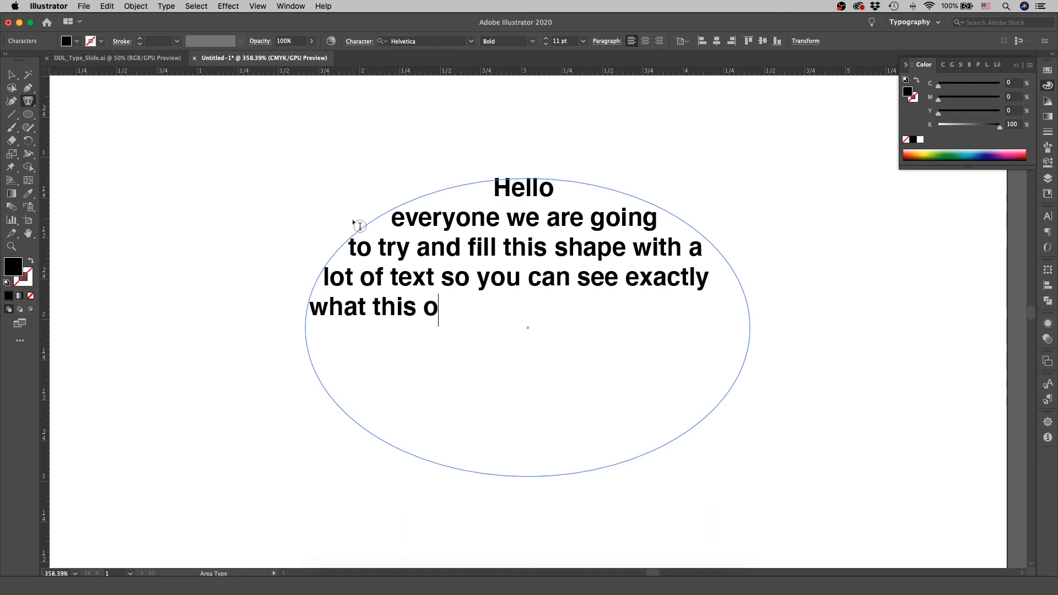
{"action": "type", "text": "val looks like he"}
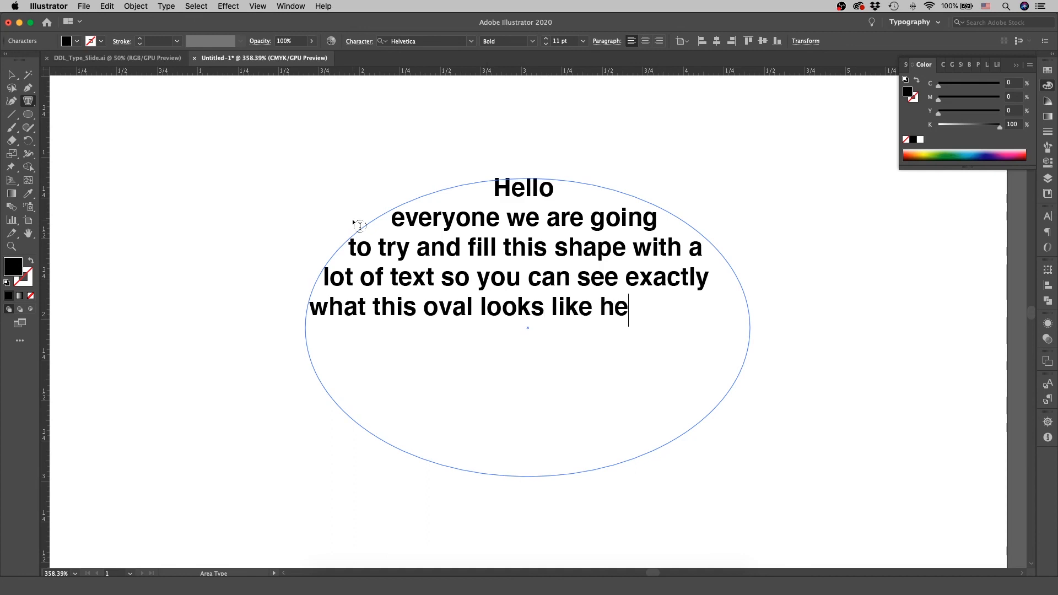
{"action": "type", "text": "hehehe"}
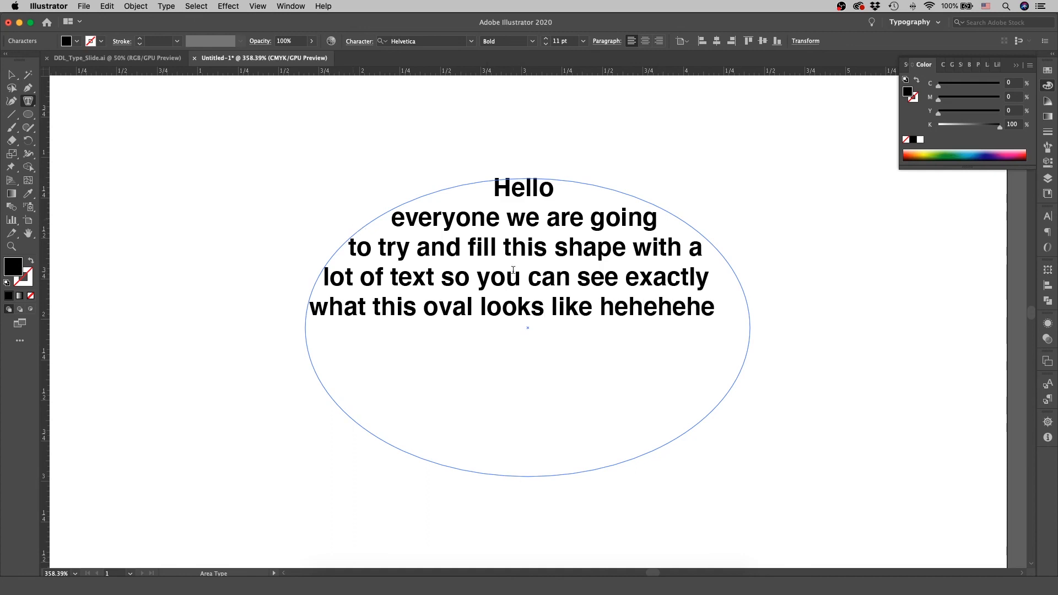
Continue the oval's text with "a lot of text so you can see exactly what this oval looks like hehehehe blahblahblah".
{"action": "type", "text": "blahblahblah"}
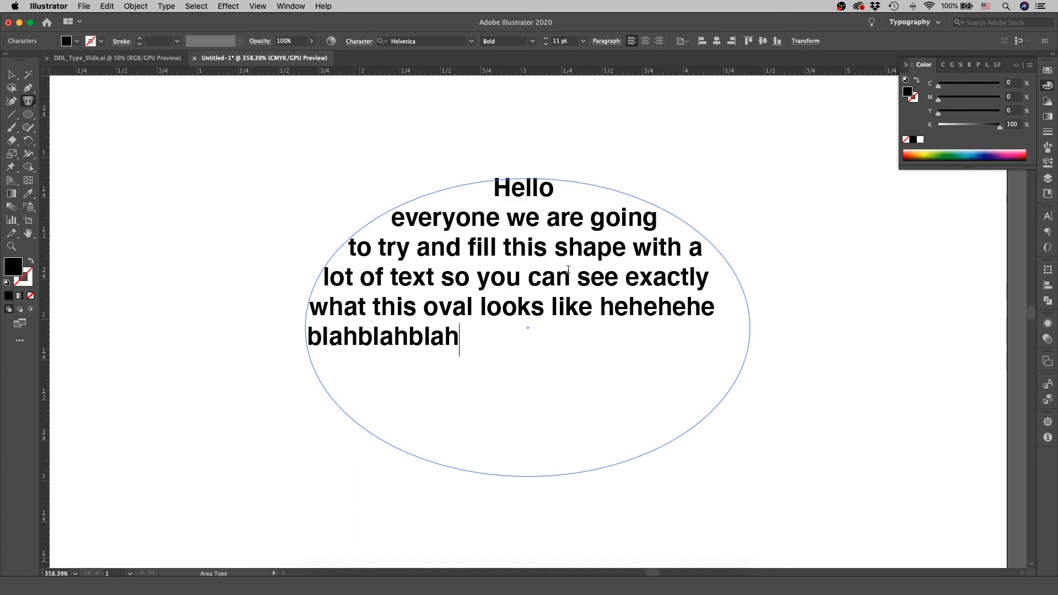
Copy all of the oval's text, paste it after "blahblahblah" to fill the shape, and deselect the text object.
{"action": "left_click_drag", "start_coordinate": [464, 342], "coordinate": [451, 151]}
{"action": "key", "text": "super+c"}
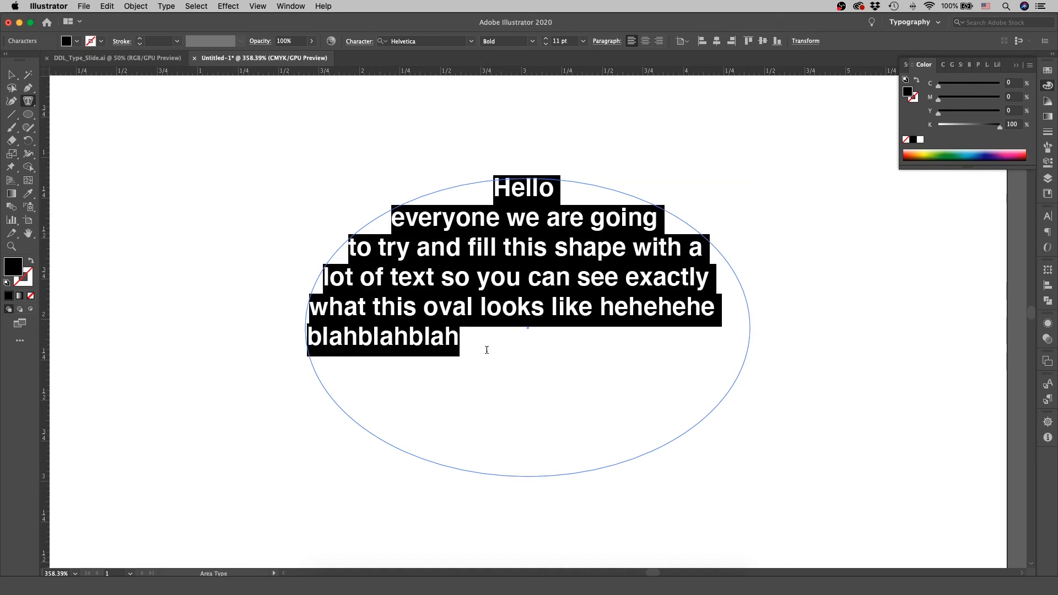
{"action": "left_click", "coordinate": [486, 349]}
{"action": "key", "text": "super+v"}
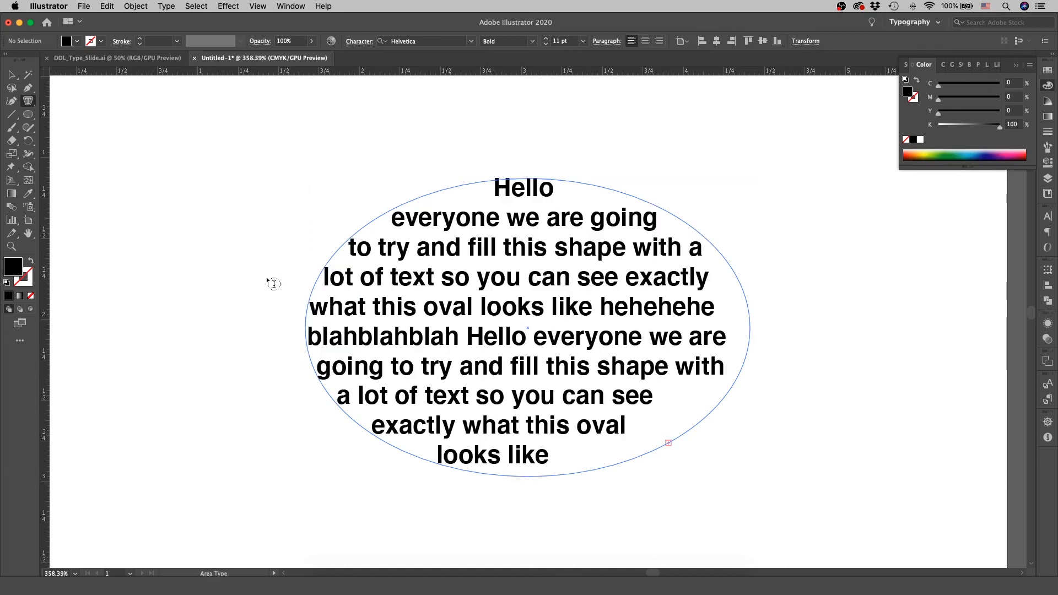
{"action": "left_click", "coordinate": [11, 75]}
{"action": "left_click", "coordinate": [270, 221]}
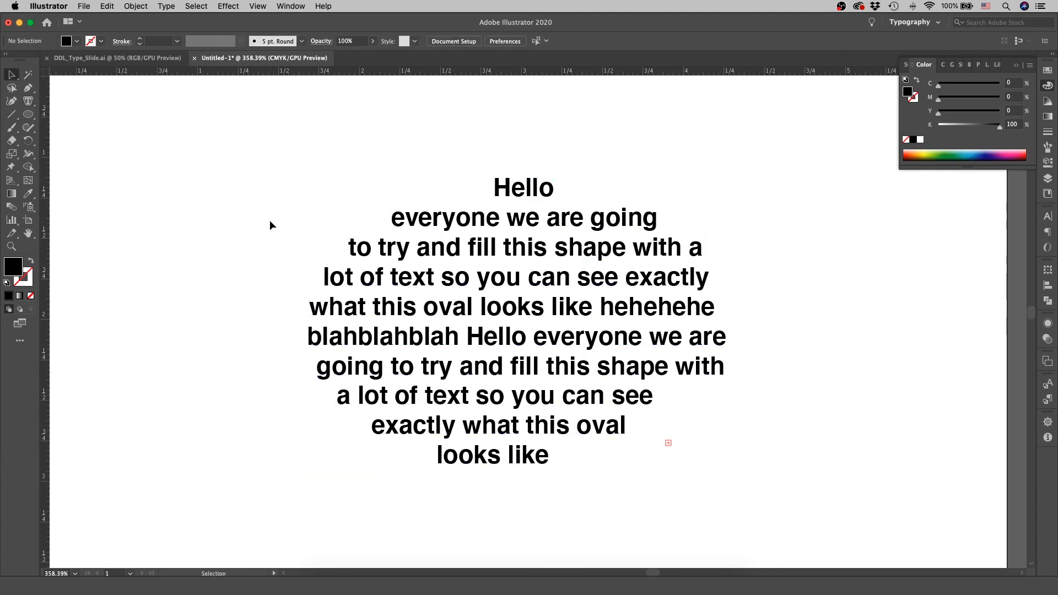